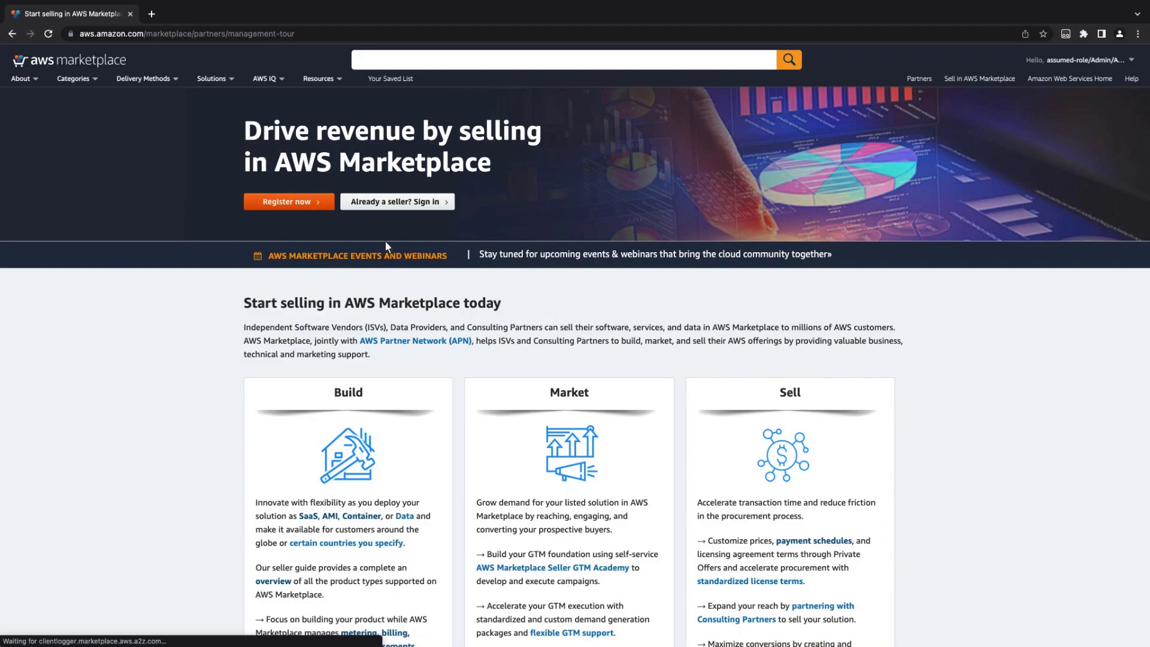
Begin seller registration with legal name 'Example Container Business' and accept the seller terms
left_click(306, 206)
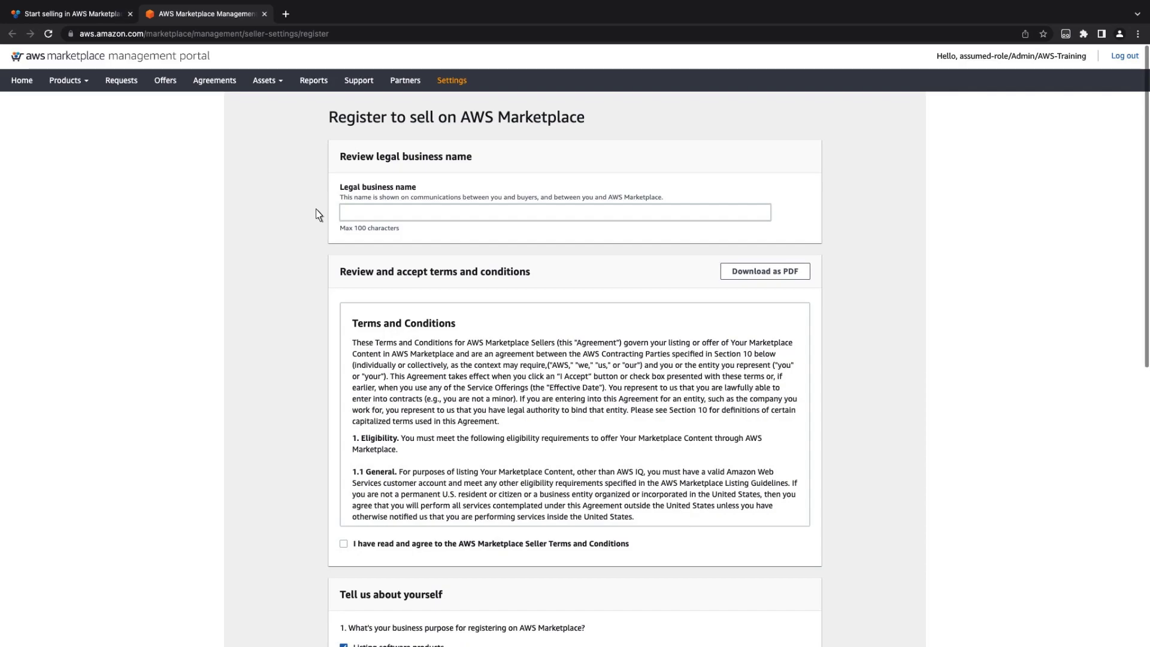
left_click(349, 217)
type("Example Container Business")
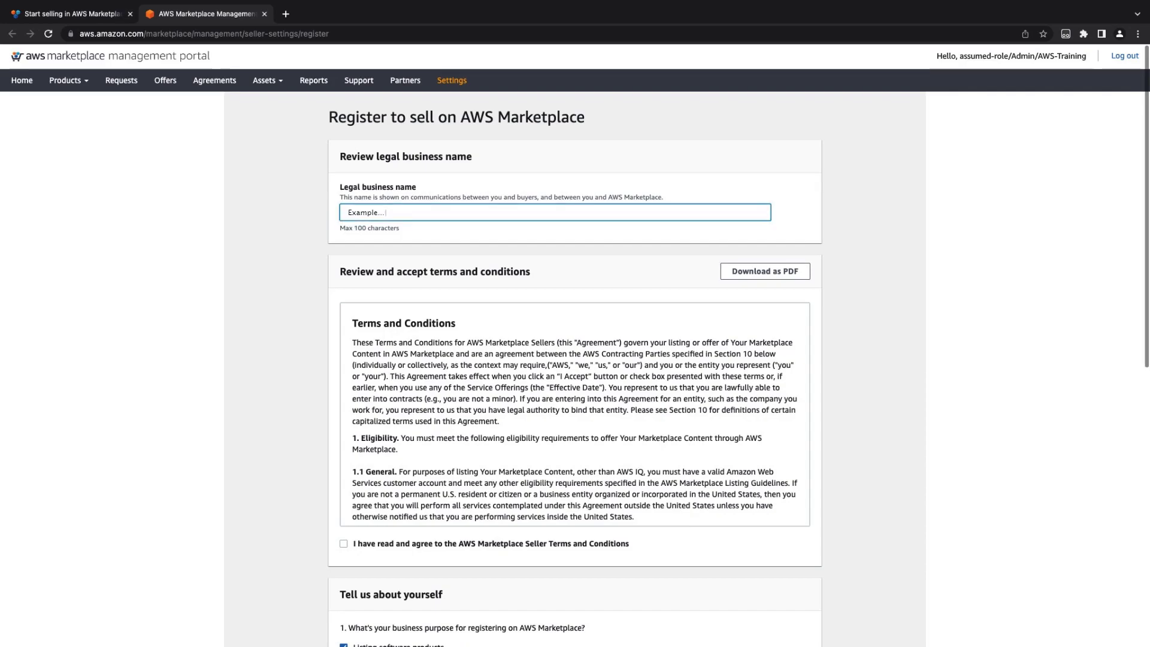
scroll(1141, 419, "down", 3)
left_click(1141, 419)
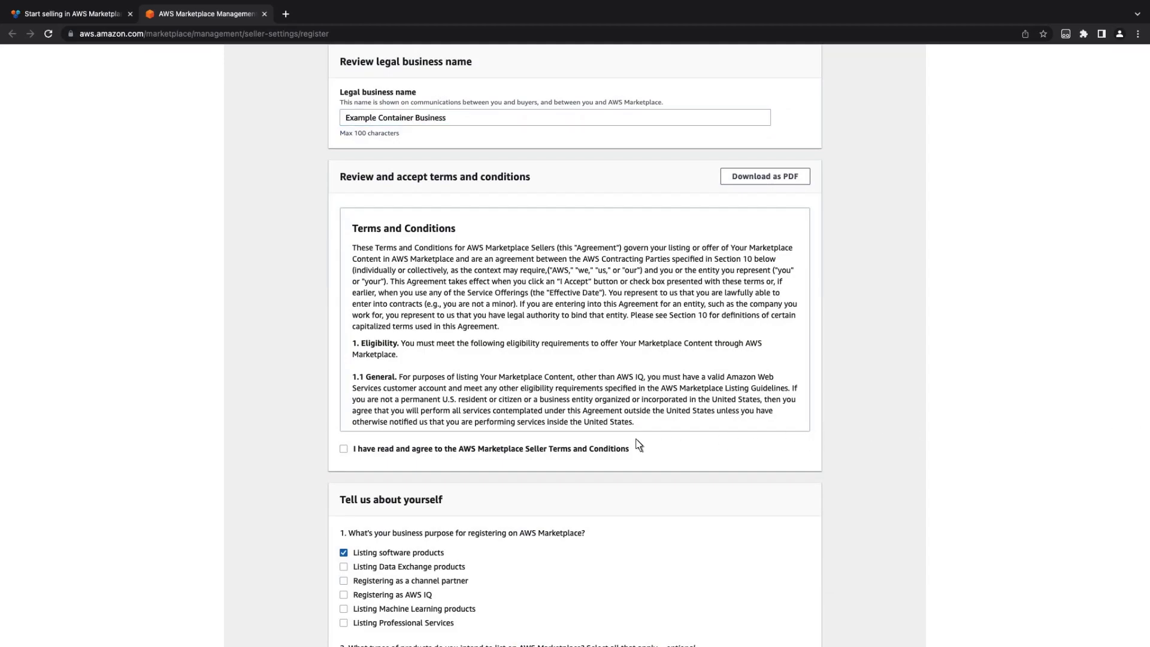
left_click(344, 450)
Tick all five purposes: professional services, machine learning, AWS IQ, channel partner, Data Exchange
scroll(345, 440, "down", 5)
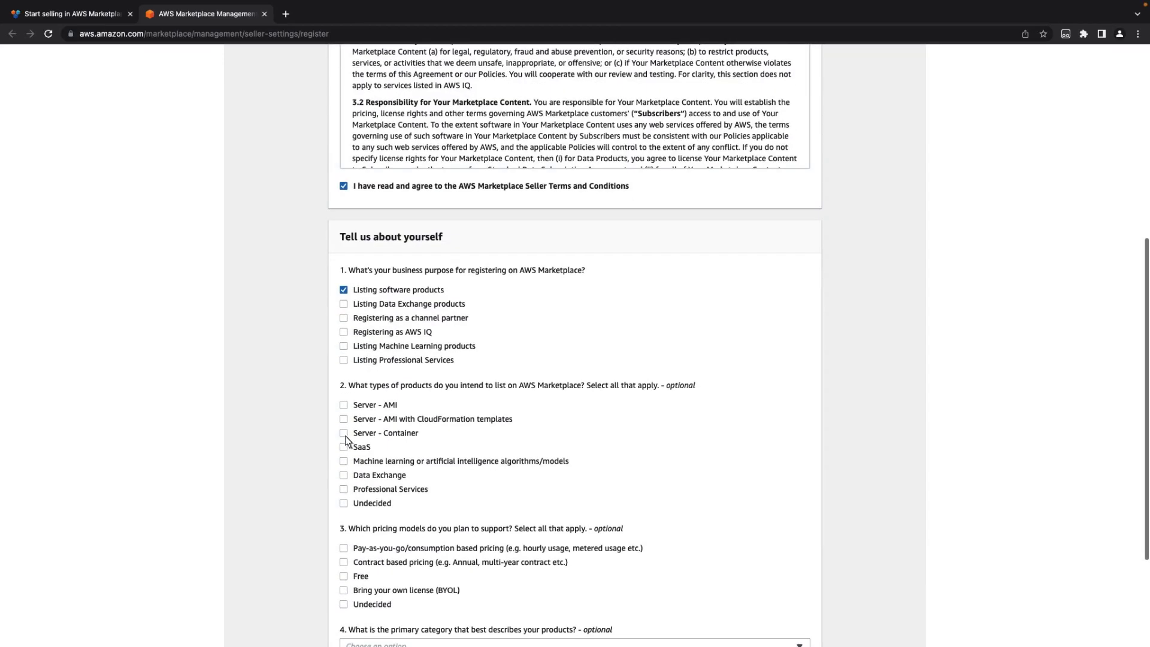
left_click(344, 360)
left_click(343, 345)
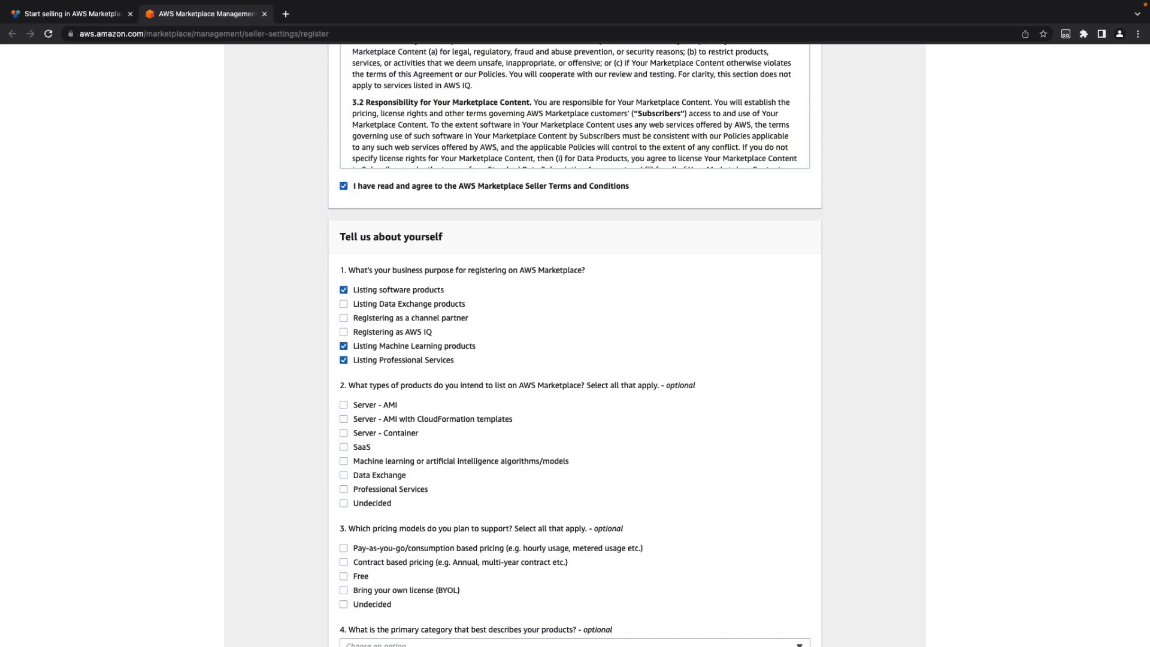
left_click(344, 332)
left_click(343, 318)
left_click(344, 304)
Select every product type, from Server - AMI through Professional Services and Undecided
scroll(344, 305, "down", 3)
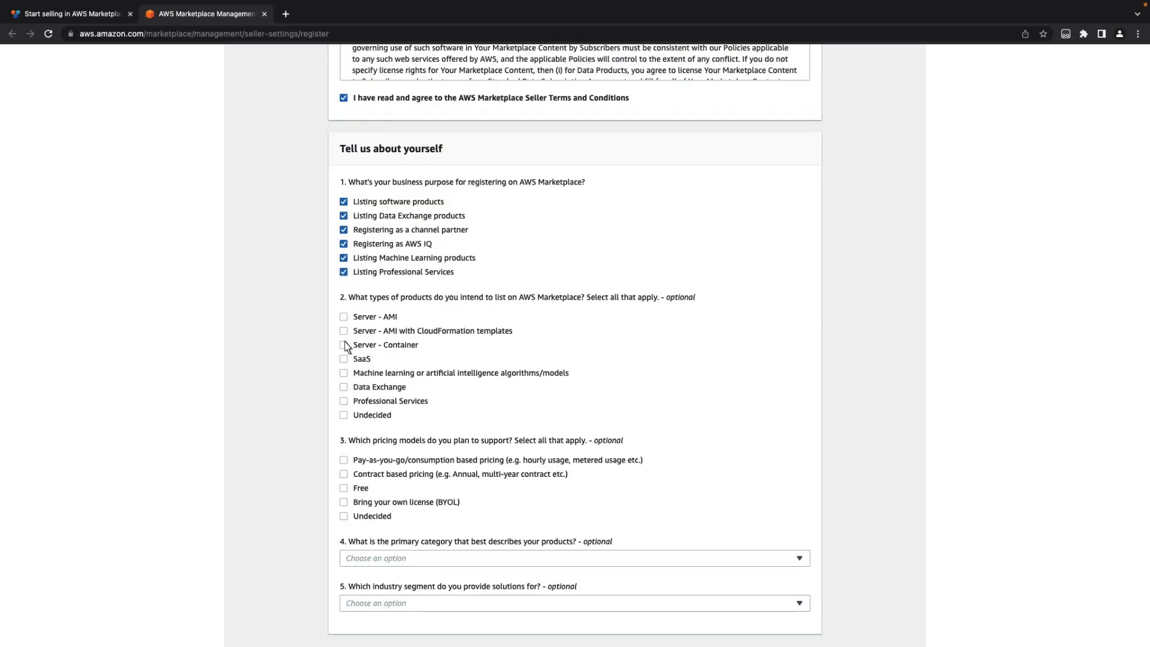
left_click(344, 316)
left_click(343, 330)
left_click(344, 344)
left_click(343, 359)
left_click(344, 373)
left_click(344, 387)
left_click(344, 400)
left_click(344, 415)
Plan to support pay-as-you-go, contract, free and bring-your-own-license pricing
scroll(344, 419, "down", 2)
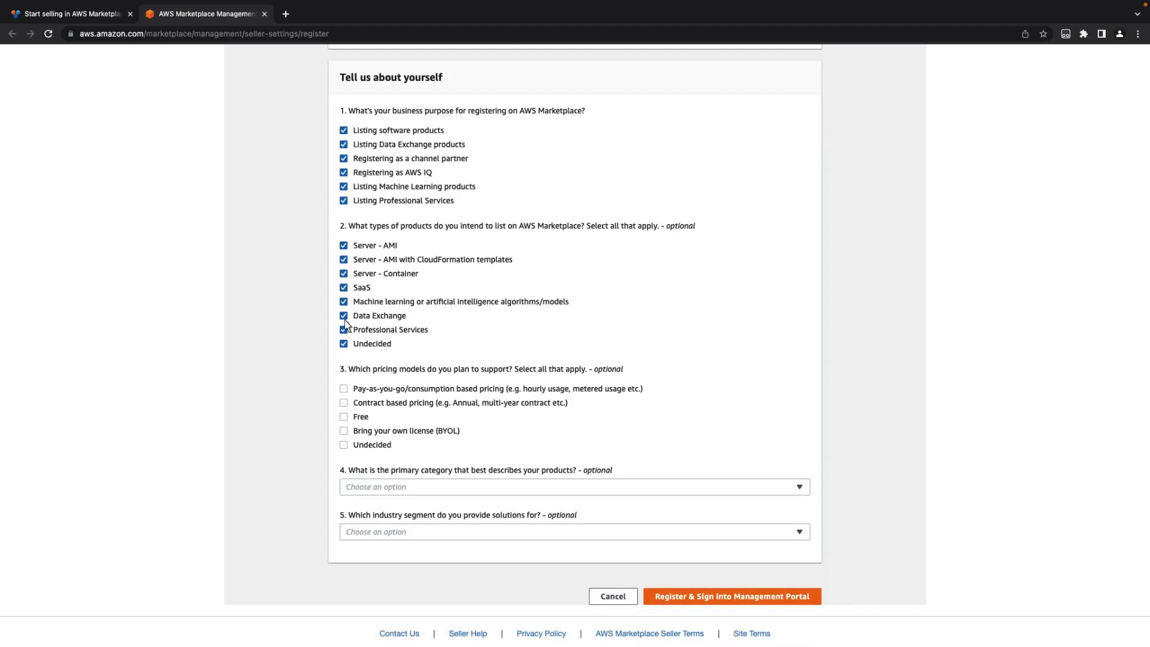
left_click(344, 389)
left_click(344, 402)
left_click(343, 416)
left_click(343, 431)
Set the primary category to Other and industry to Software & Internet, then register
left_click(799, 489)
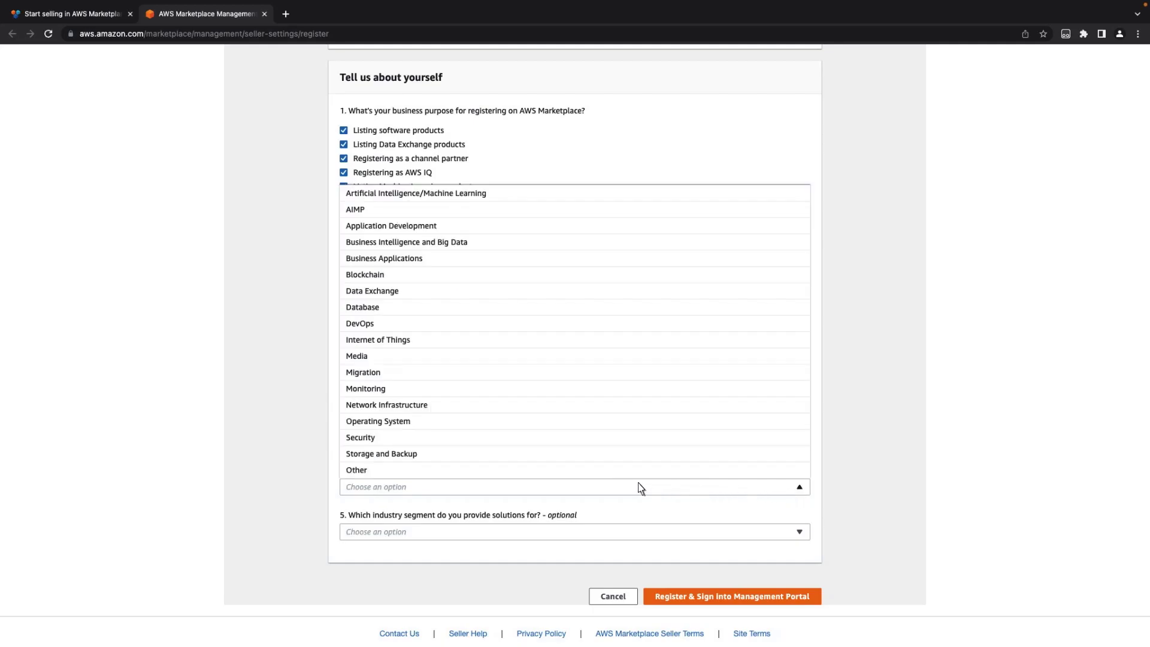
left_click(378, 473)
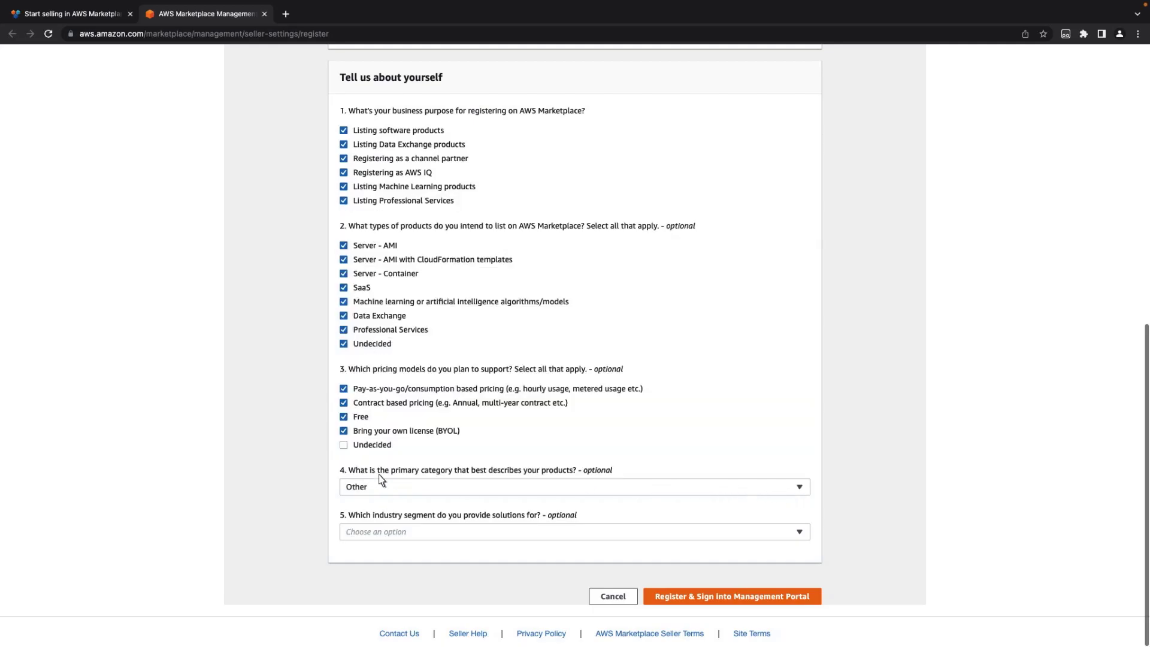
left_click(801, 535)
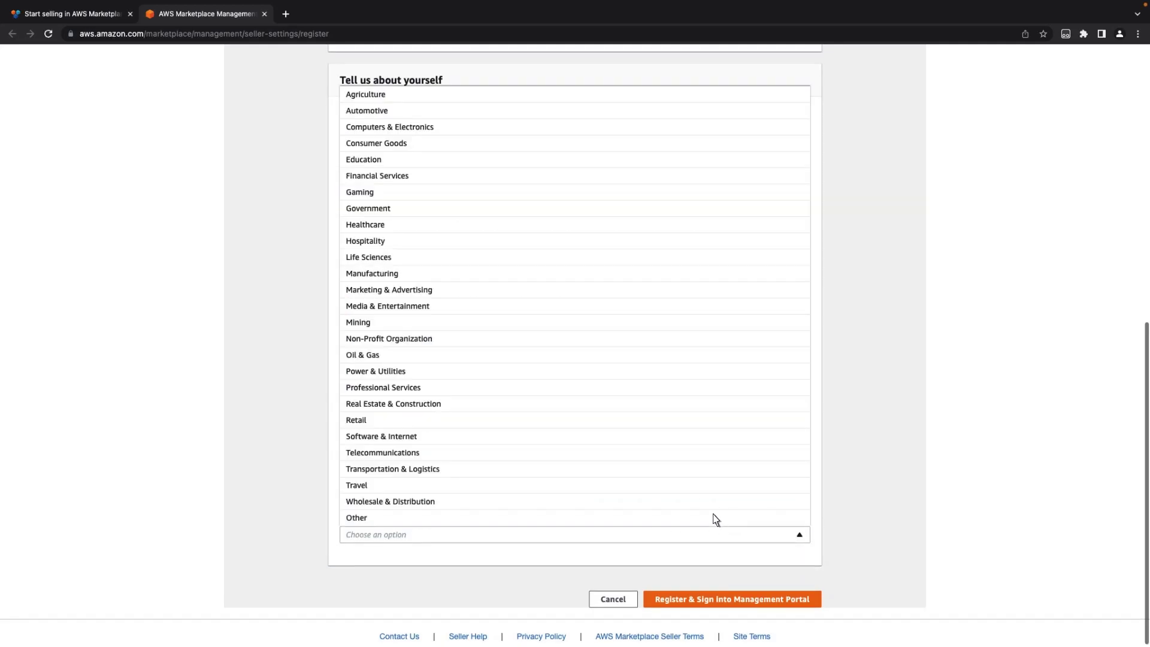
left_click(414, 441)
left_click(704, 612)
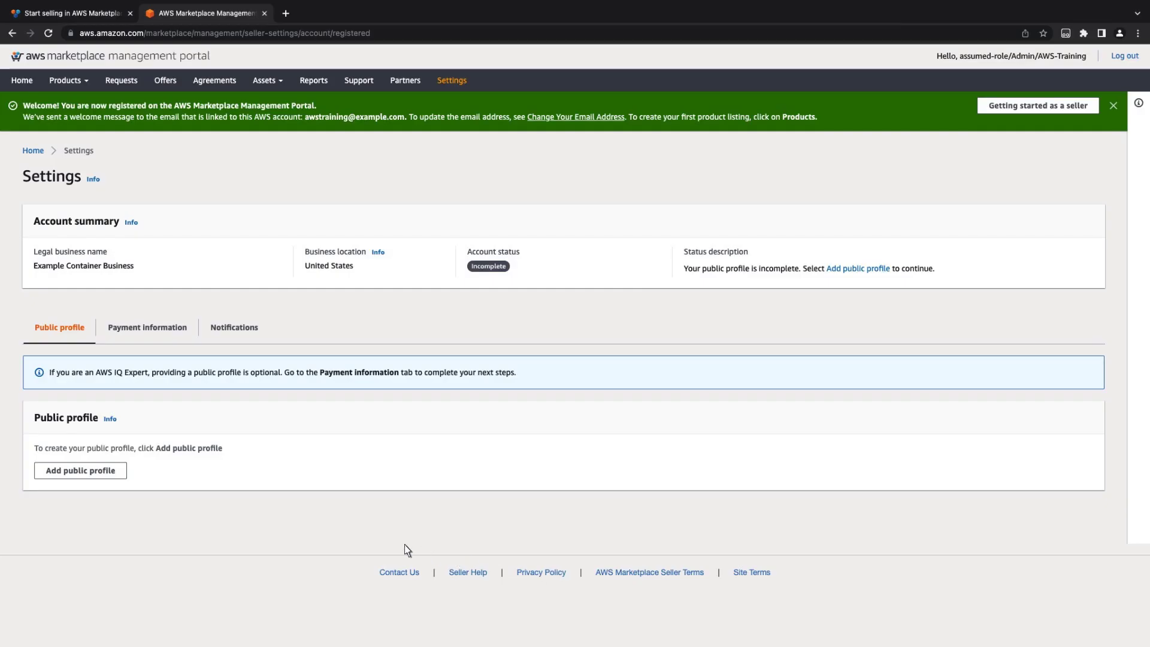
left_click(107, 475)
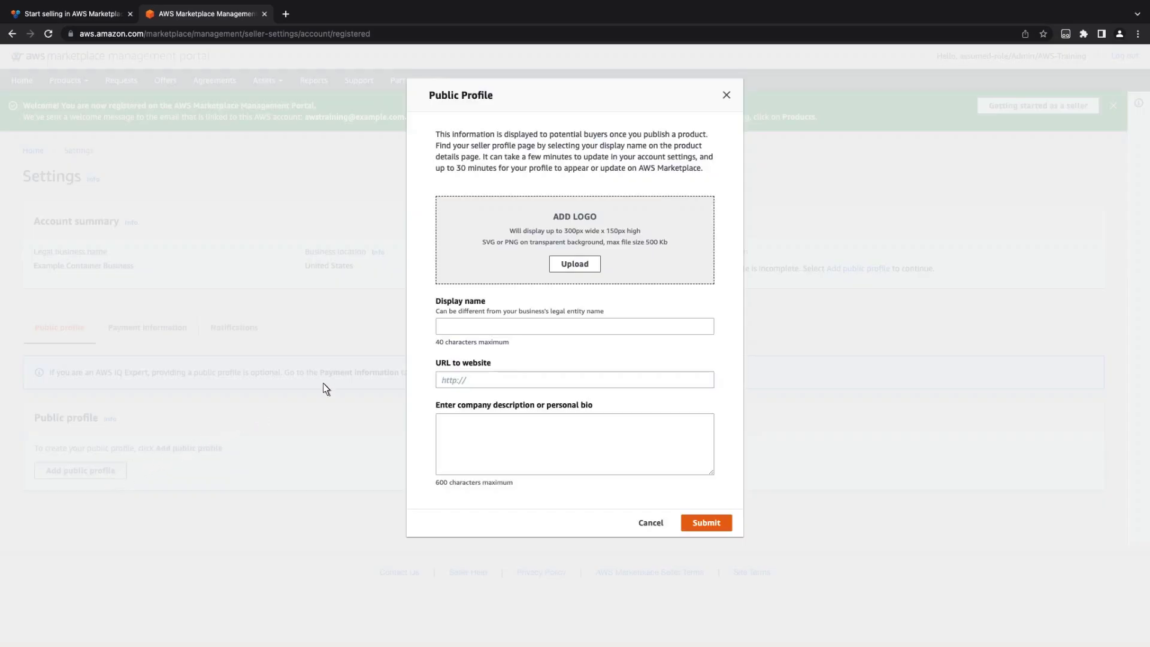
left_click(446, 331)
type("Example Company")
key("Tab")
type("http://www.amazon.com")
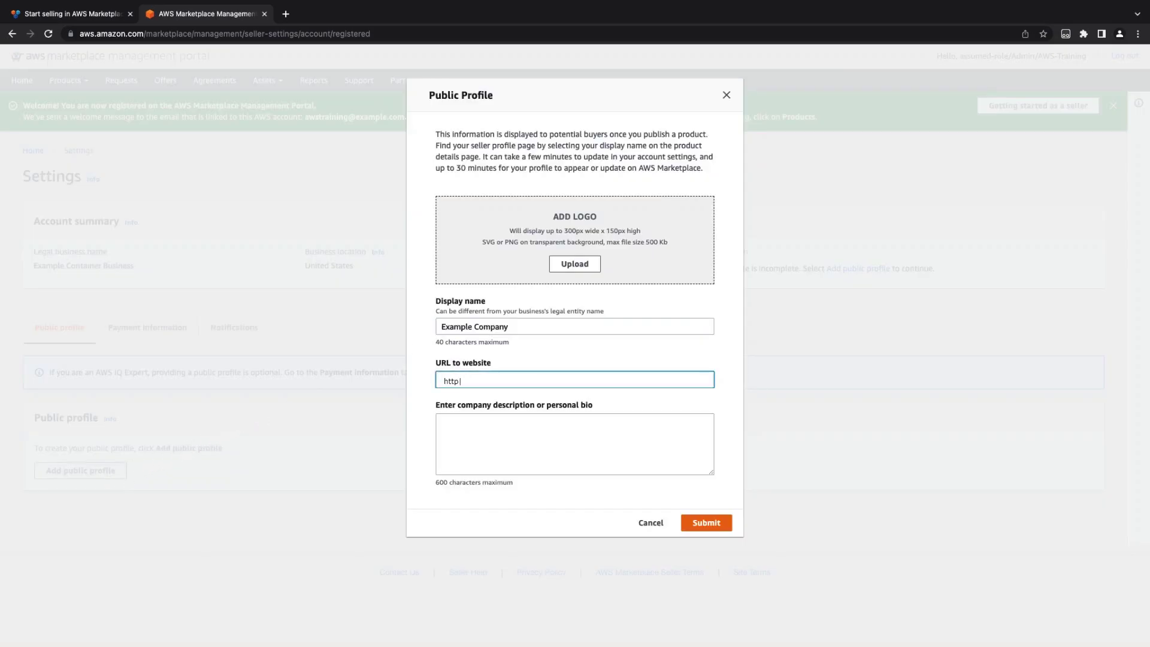
key("Tab")
type("Example Container Company")
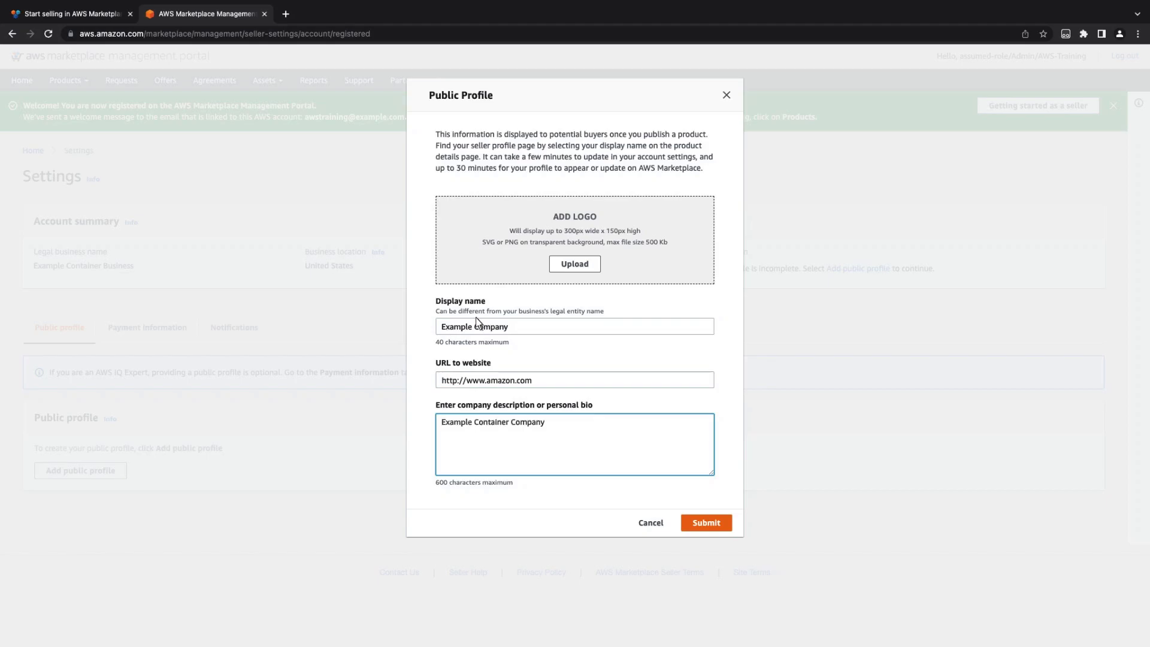
Attach aws_marketplace_logo.png as the logo, save the profile, and view payment information
left_click(584, 268)
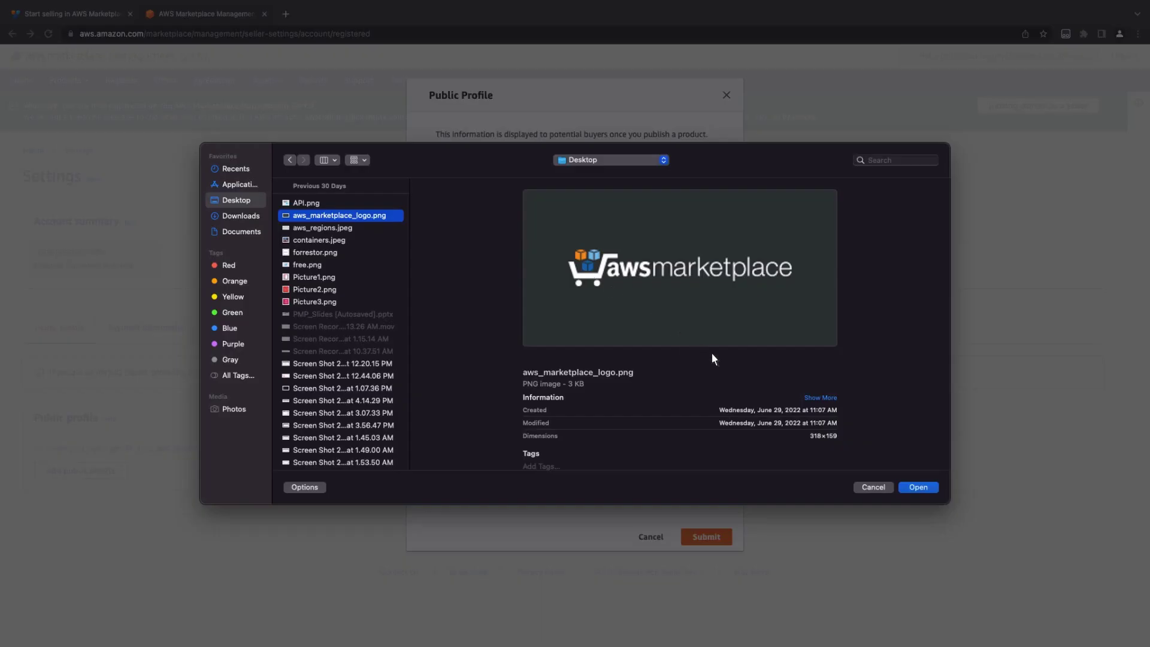
left_click(918, 488)
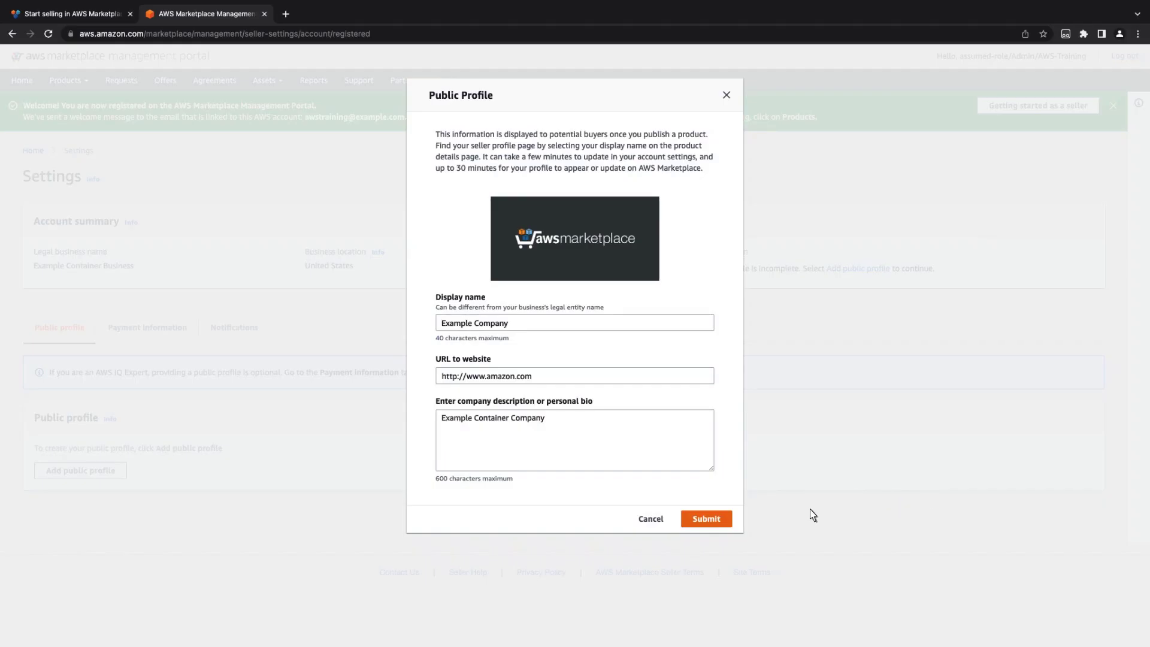
left_click(706, 519)
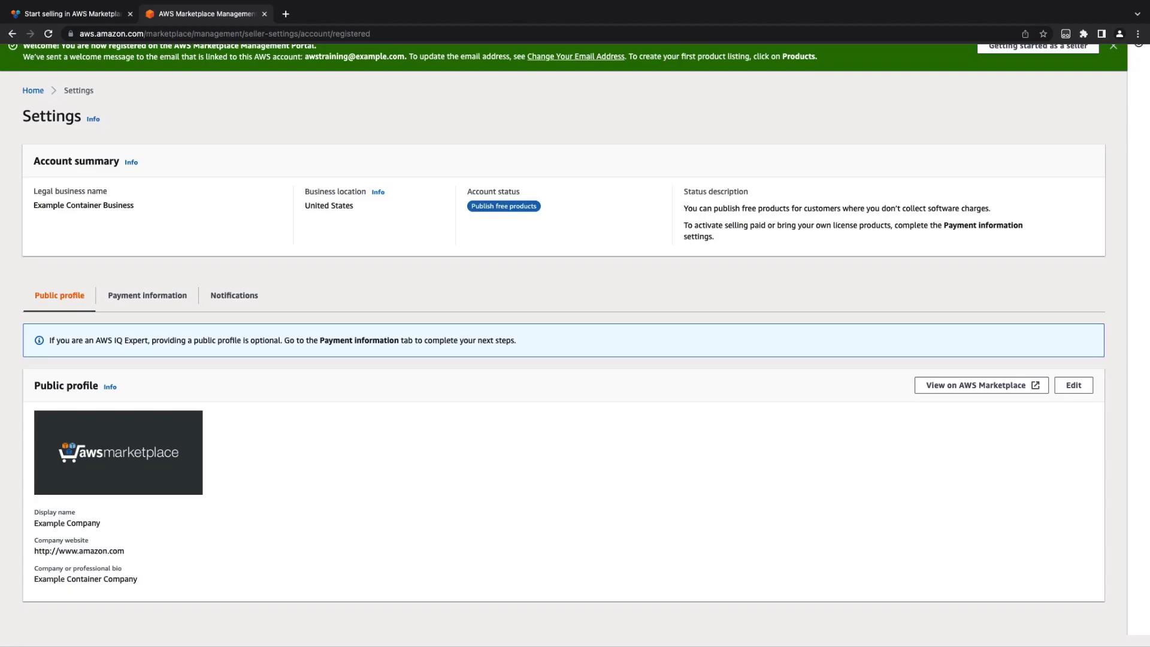
left_click(157, 296)
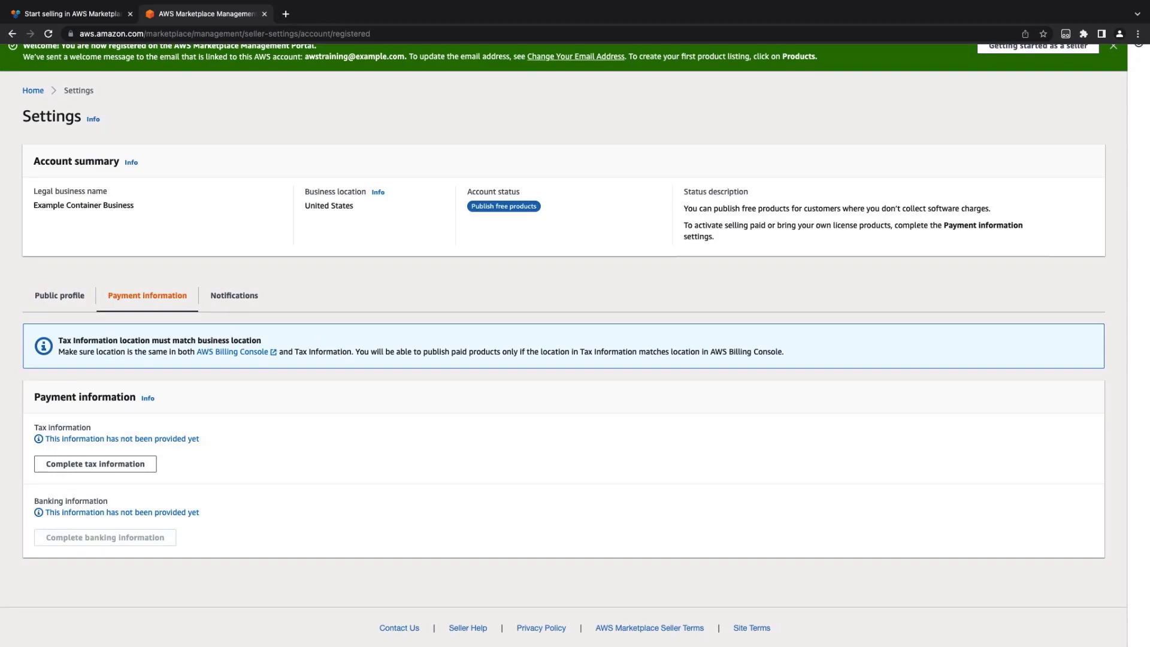
Create container product 'Test Container Product 1' under Assets > Container, then go to File Uploads
left_click(41, 95)
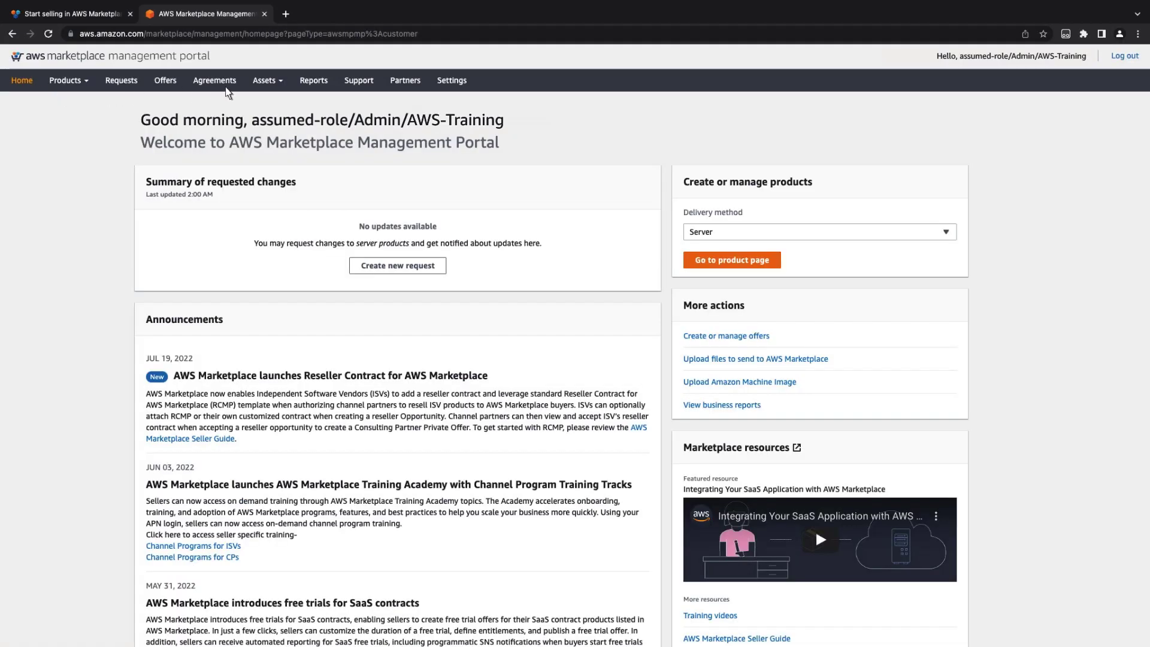
left_click(280, 90)
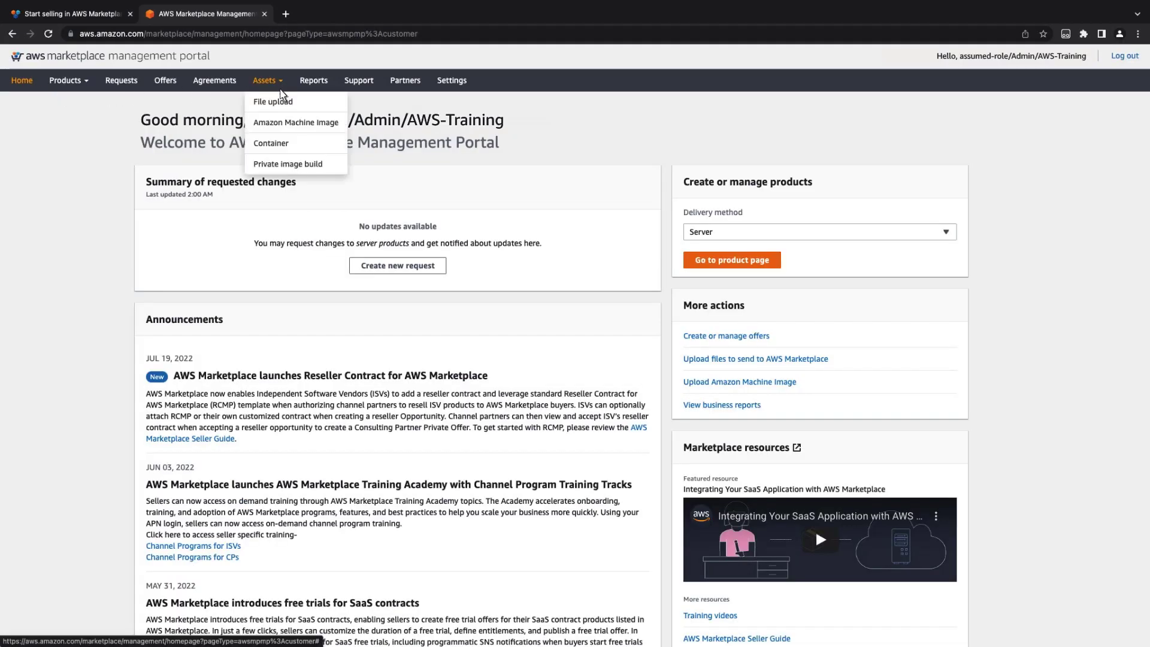
left_click(285, 142)
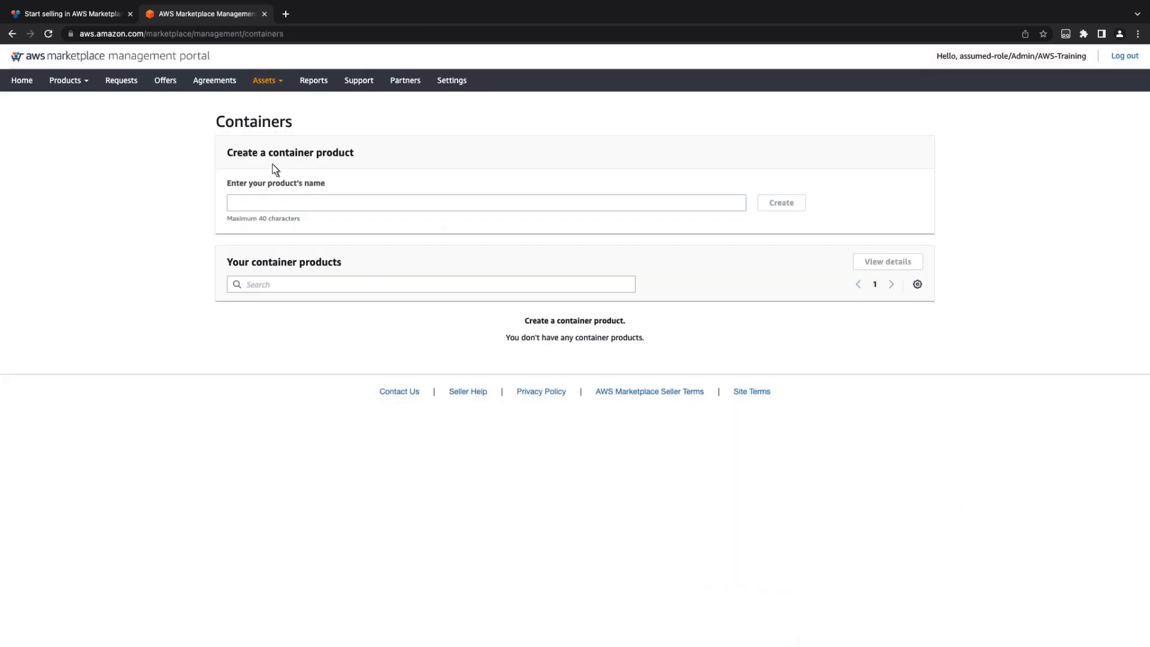
left_click(239, 206)
type("Test Container Product 1")
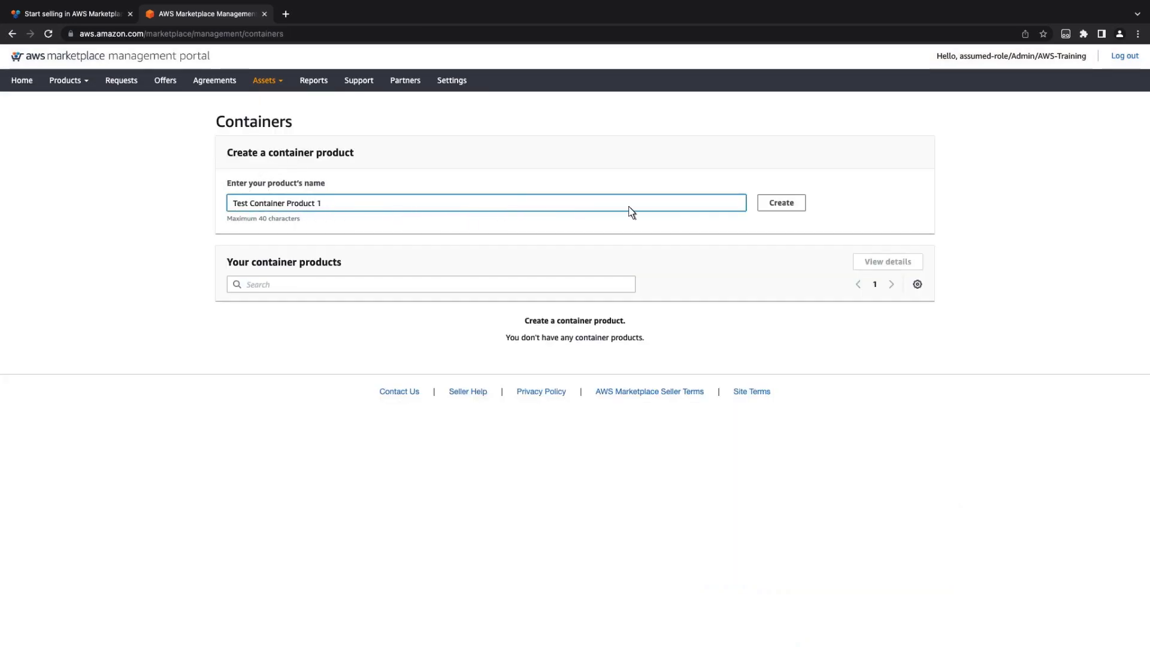
left_click(782, 203)
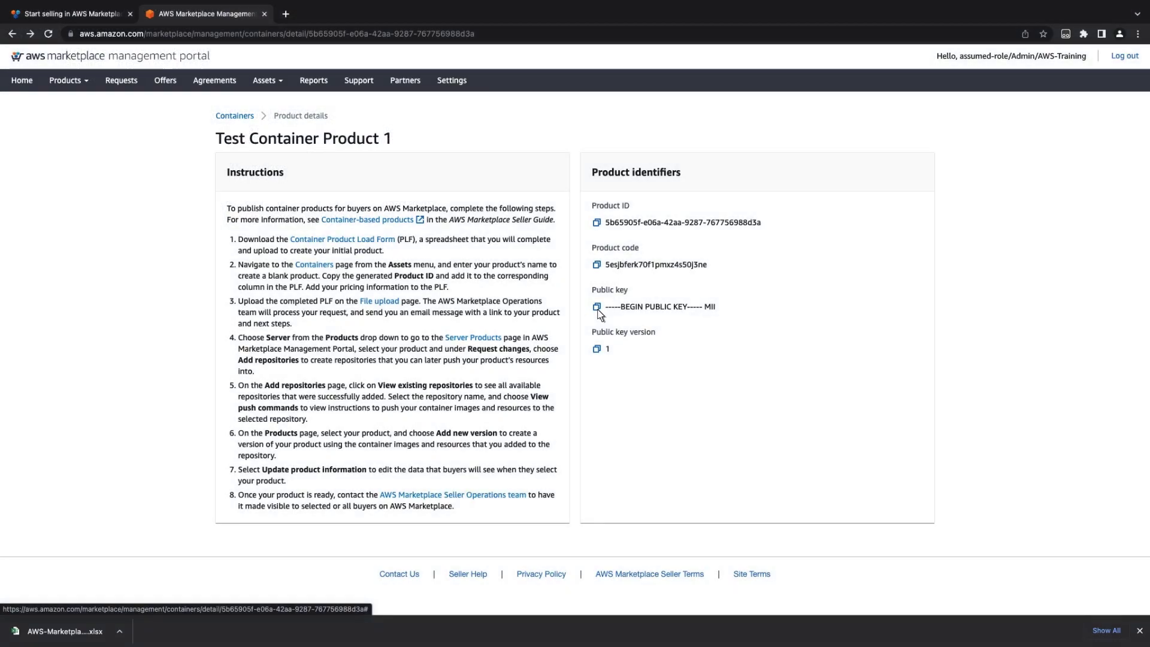
mouse_move(280, 90)
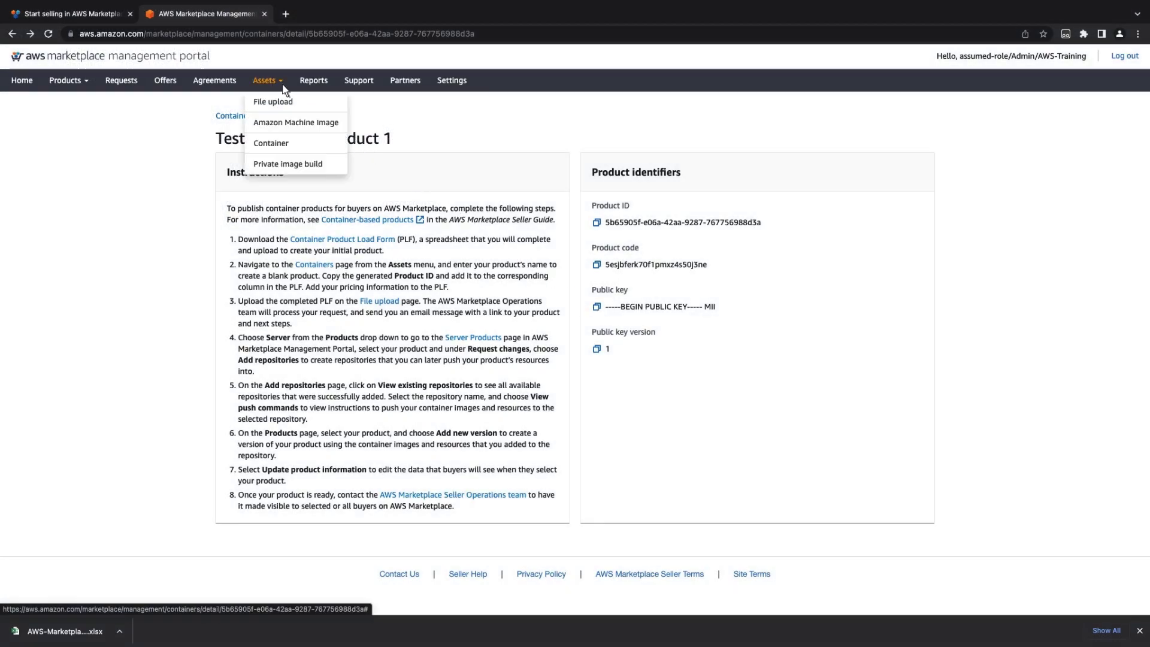
left_click(278, 105)
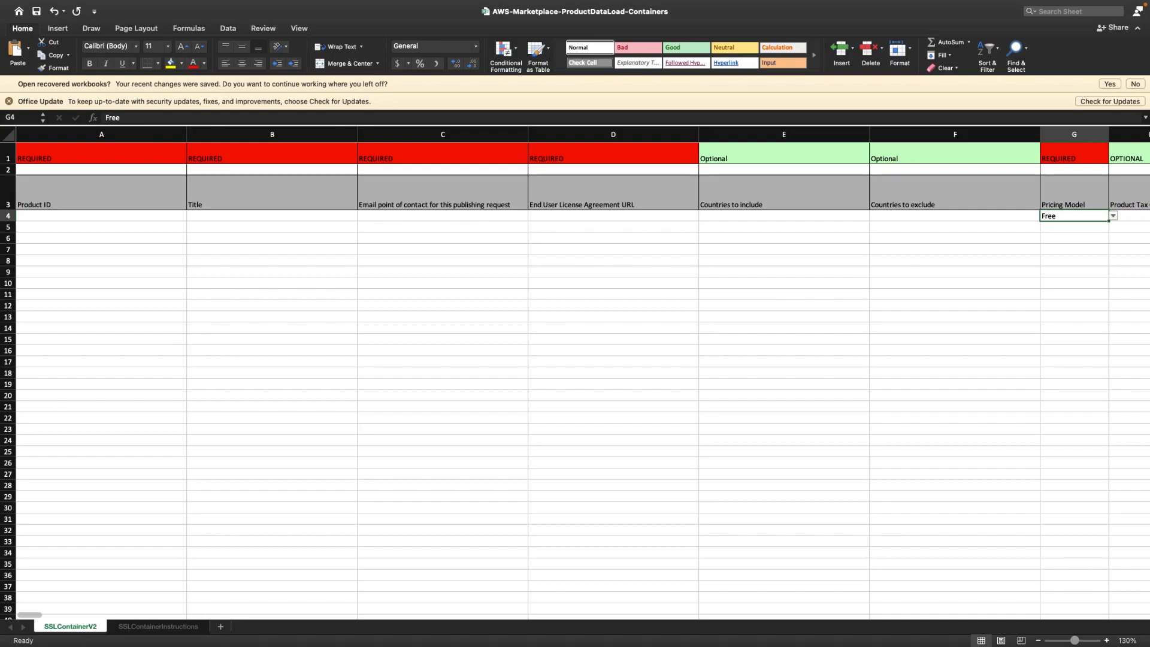
Fill row 4: product ID in A4, 'Test Container Product 1' in B4, contact e-mail in C4, EULA link in D4
left_click(23, 219)
key("super+v")
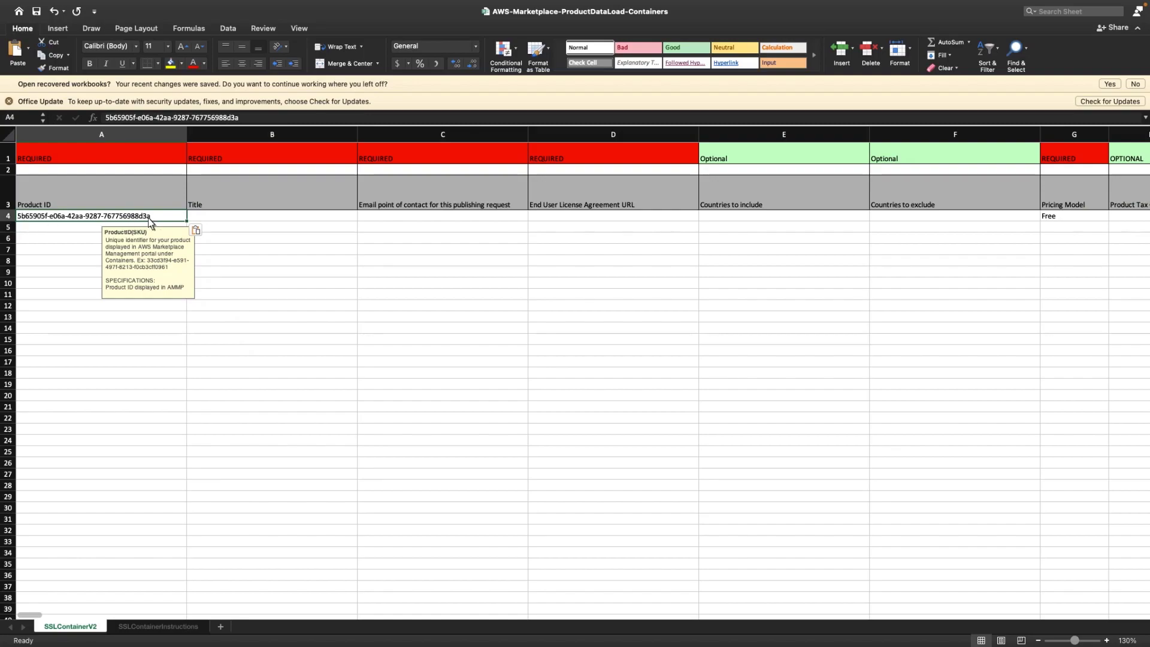
left_click(190, 219)
type("Test Container Product 1")
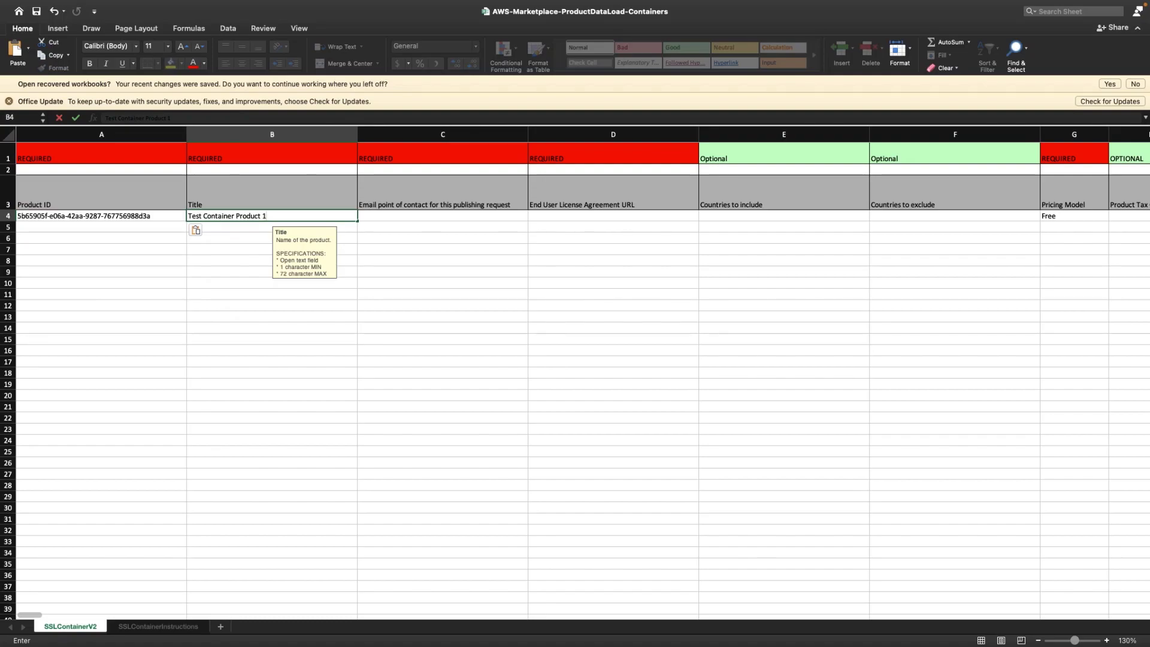
left_click(361, 219)
type("awstraining@example.com")
key("ctrl+Return")
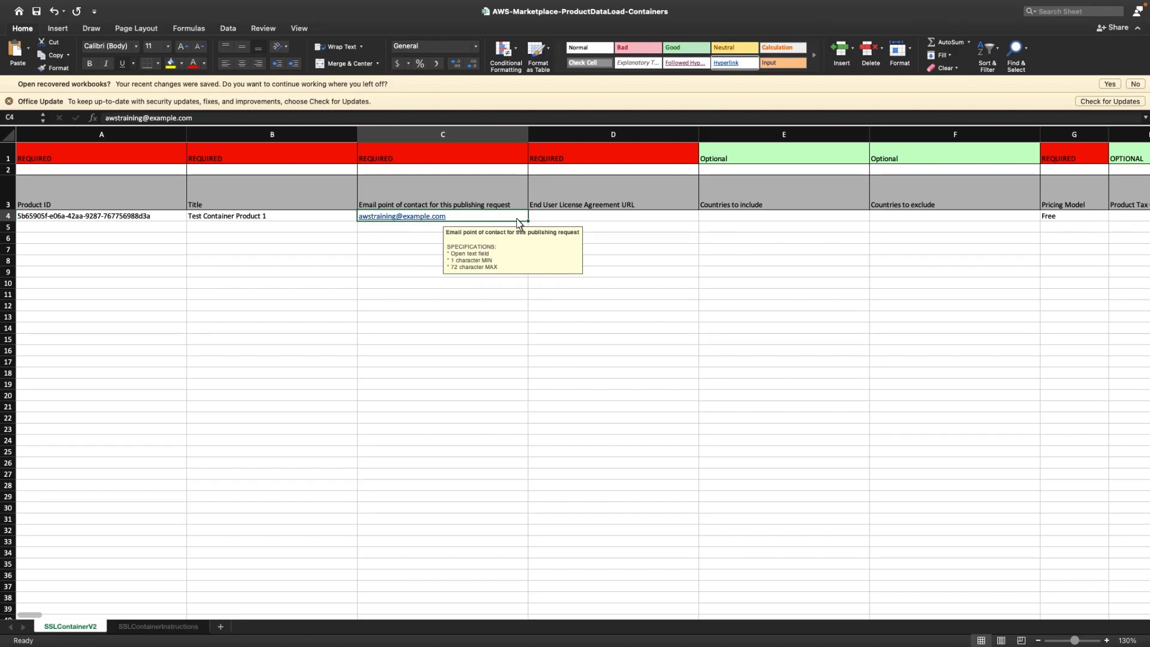
left_click(538, 218)
type("https://yourlink.com/agreements/EULA.pdf")
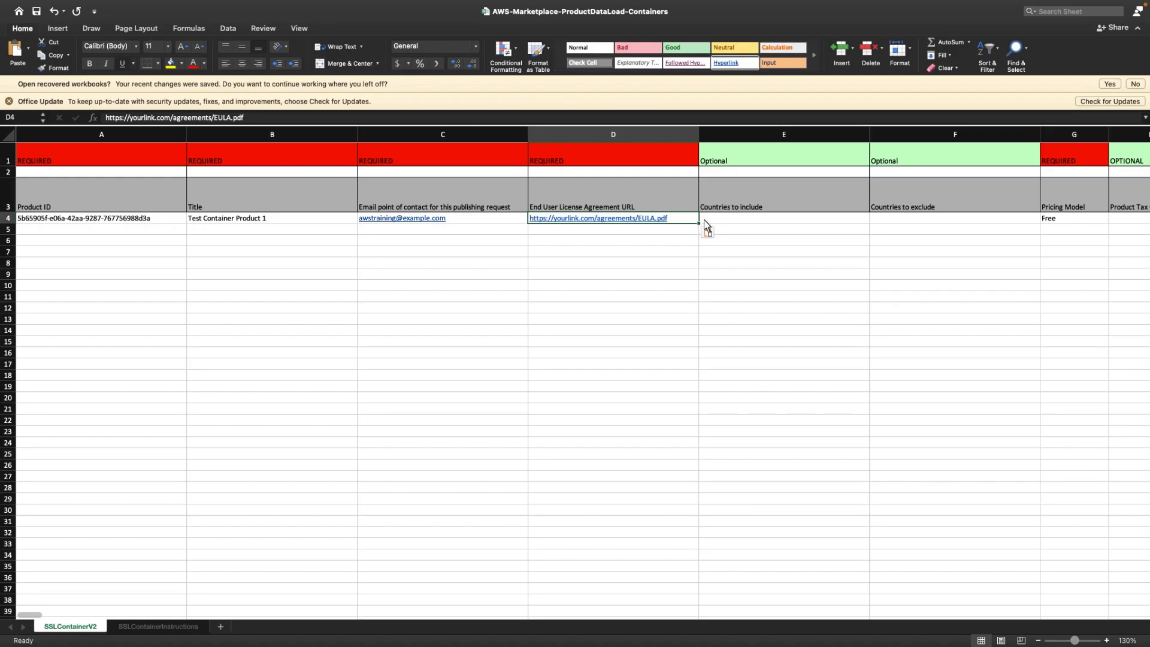
Set the G4 pricing model to Hourly with an hourly price of 6 in L4
left_click(1045, 218)
scroll(1045, 217, "right", 5)
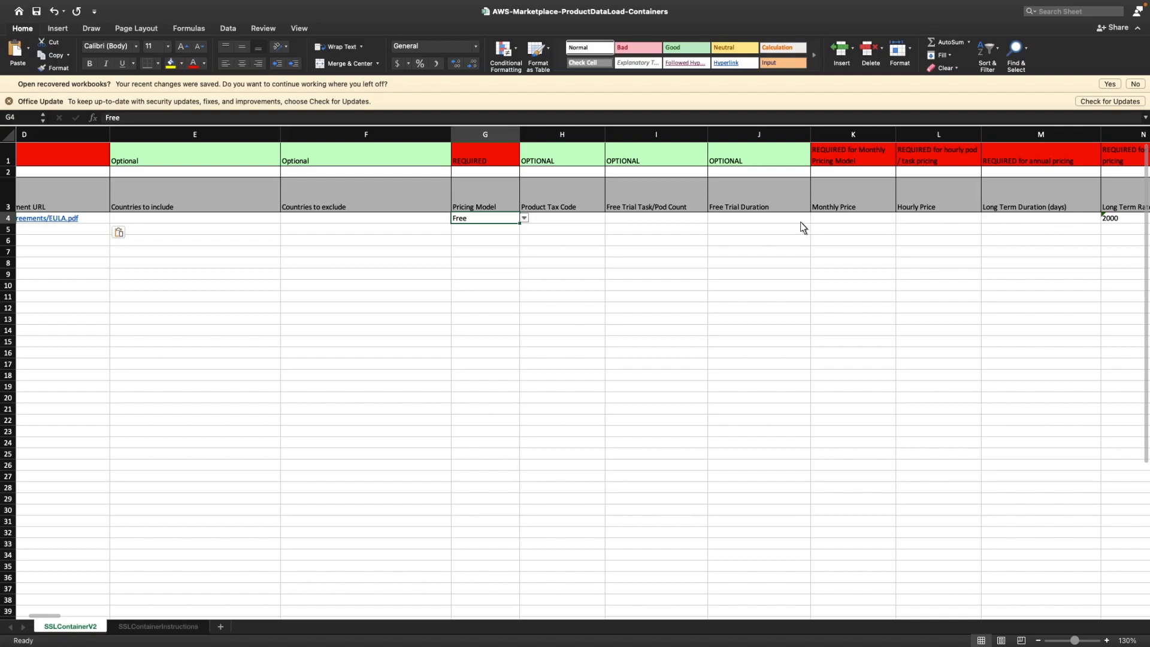
left_click(524, 219)
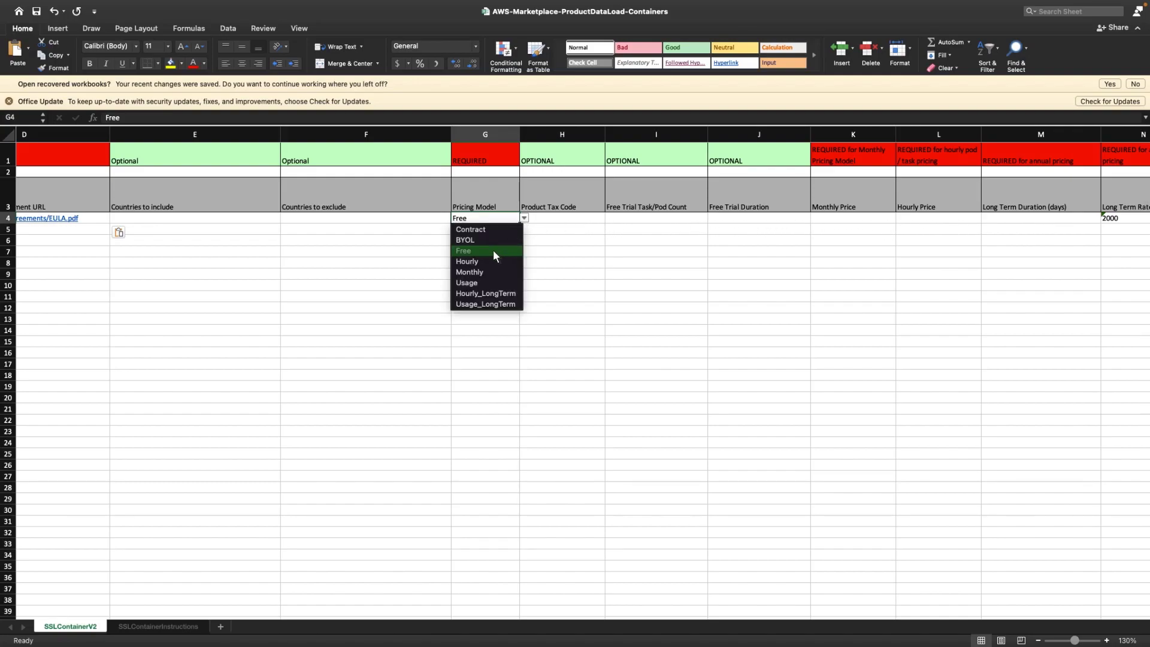
left_click(476, 262)
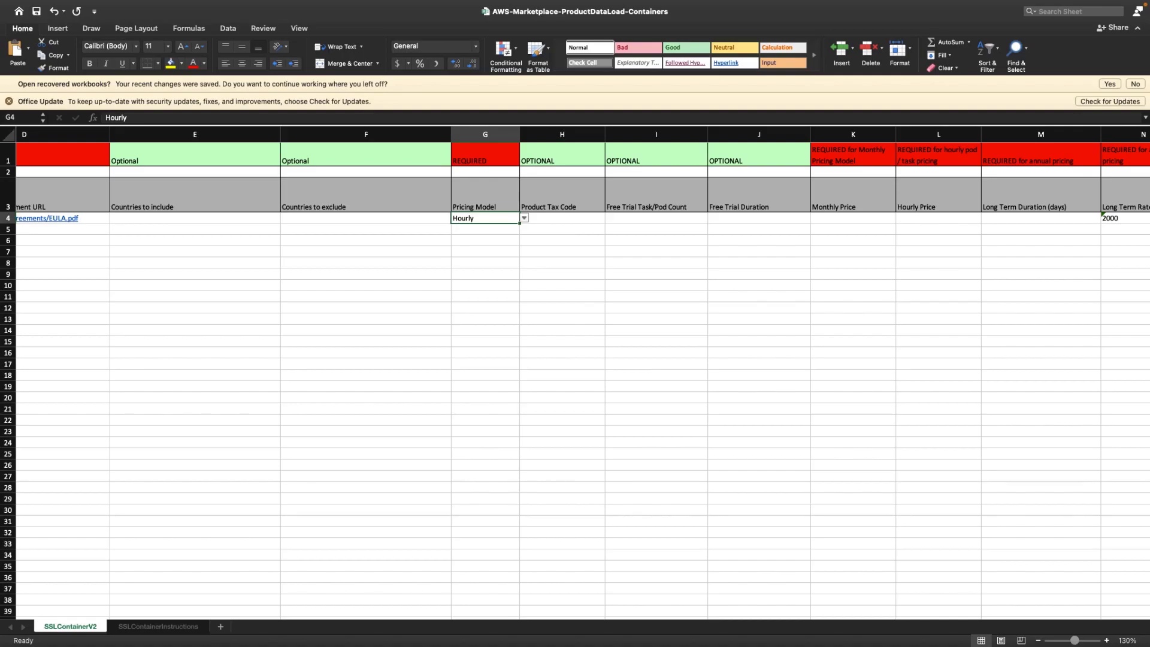
scroll(574, 371, "right", 2)
left_click(640, 218)
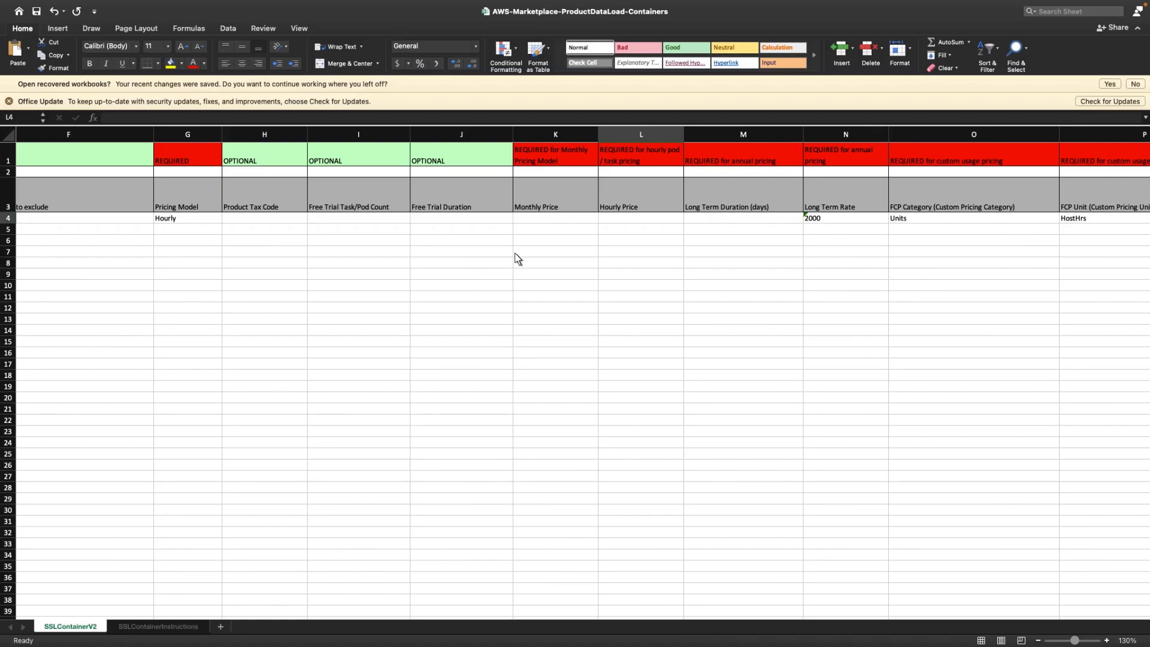
left_click(600, 221)
type("6")
key("Return")
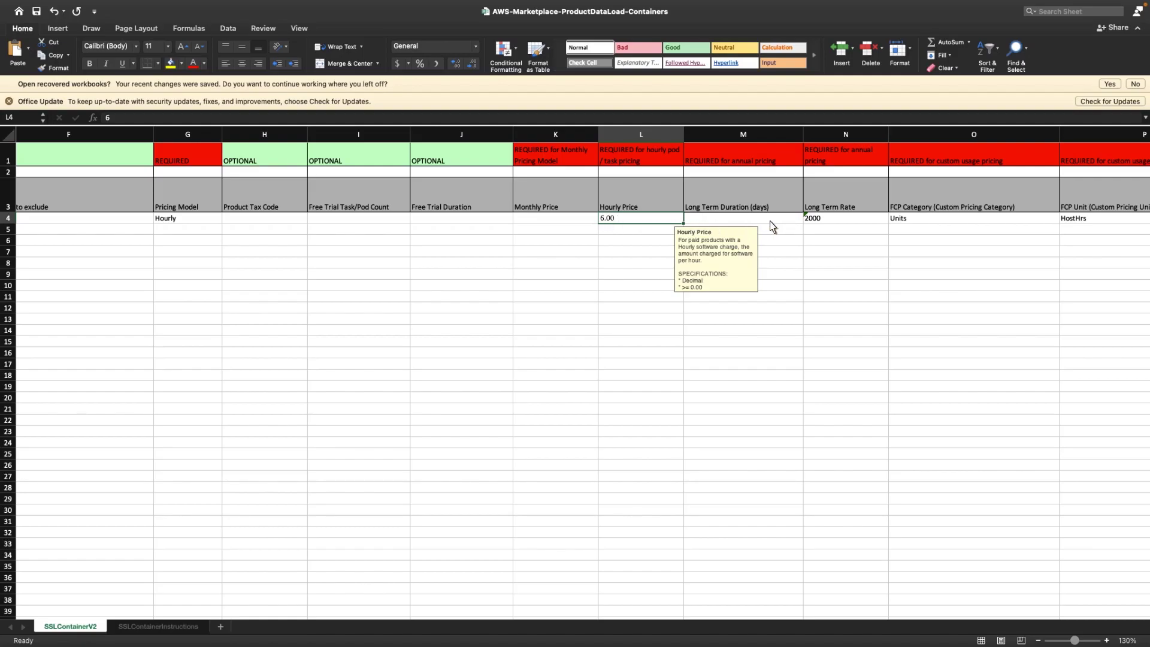
Enter long-term duration 365 and rate 3, clear the hourly price, and switch the model to Usage
left_click(786, 219)
type("365")
key("Tab")
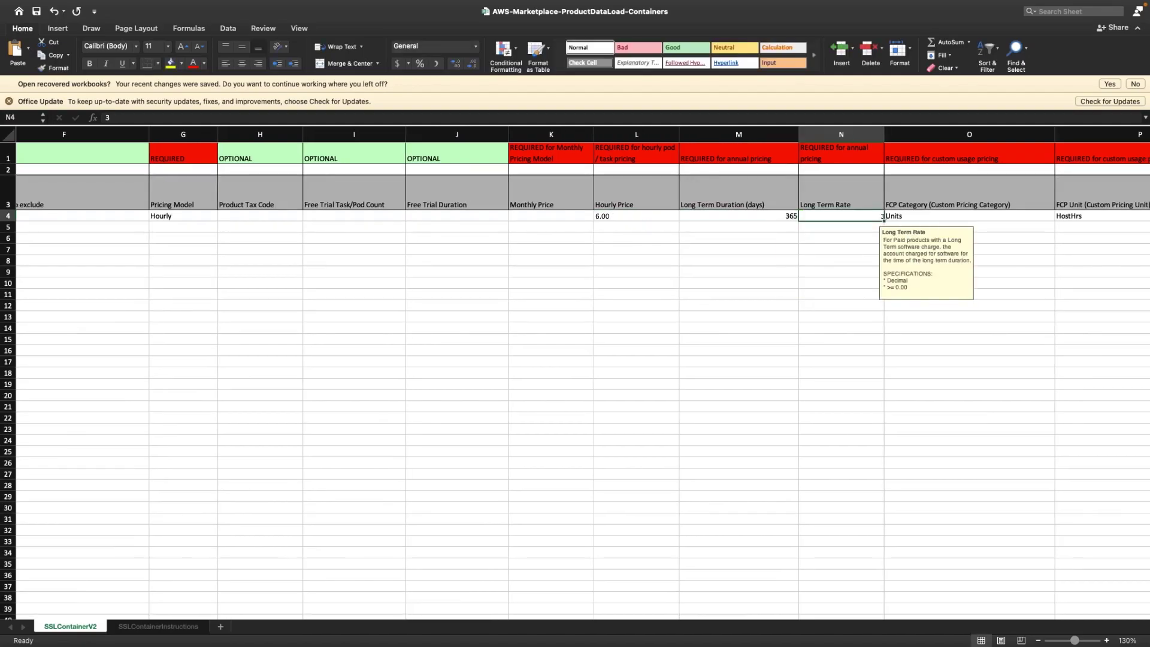
type("3")
left_click(672, 219)
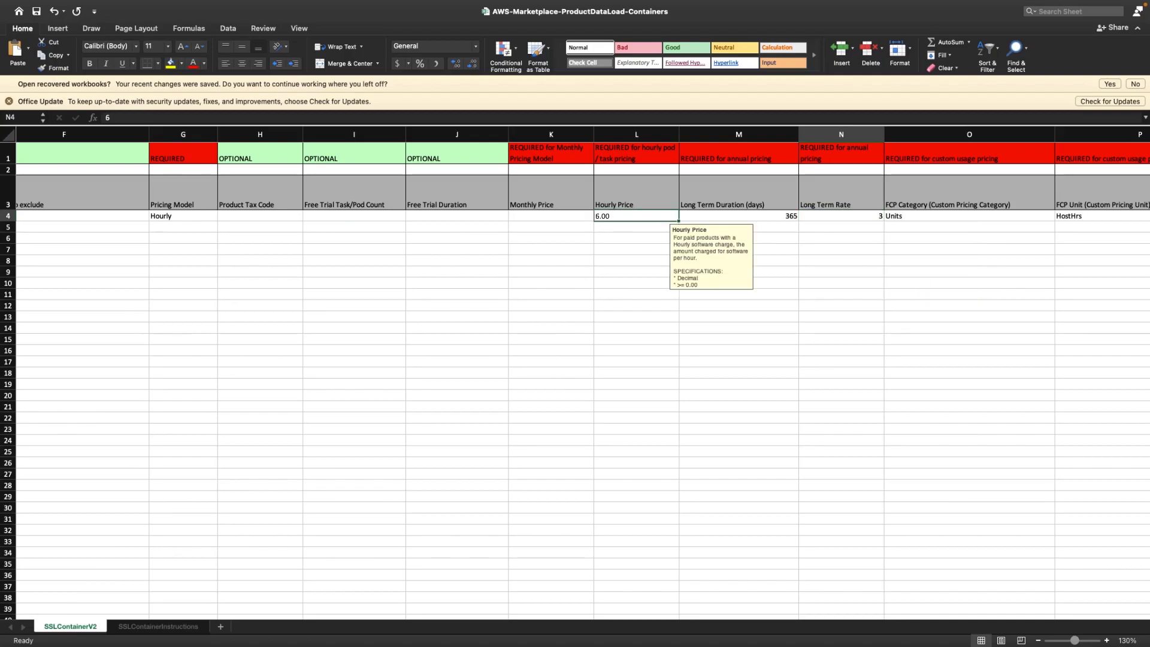
key("Delete")
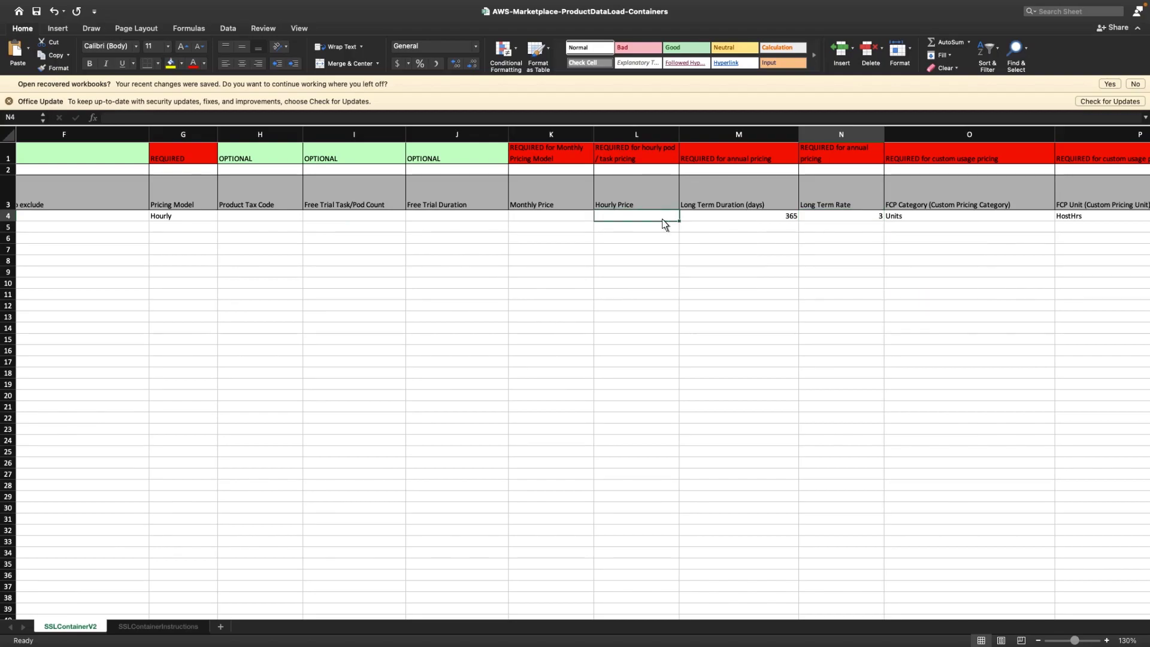
left_click(174, 220)
key("alt+Down")
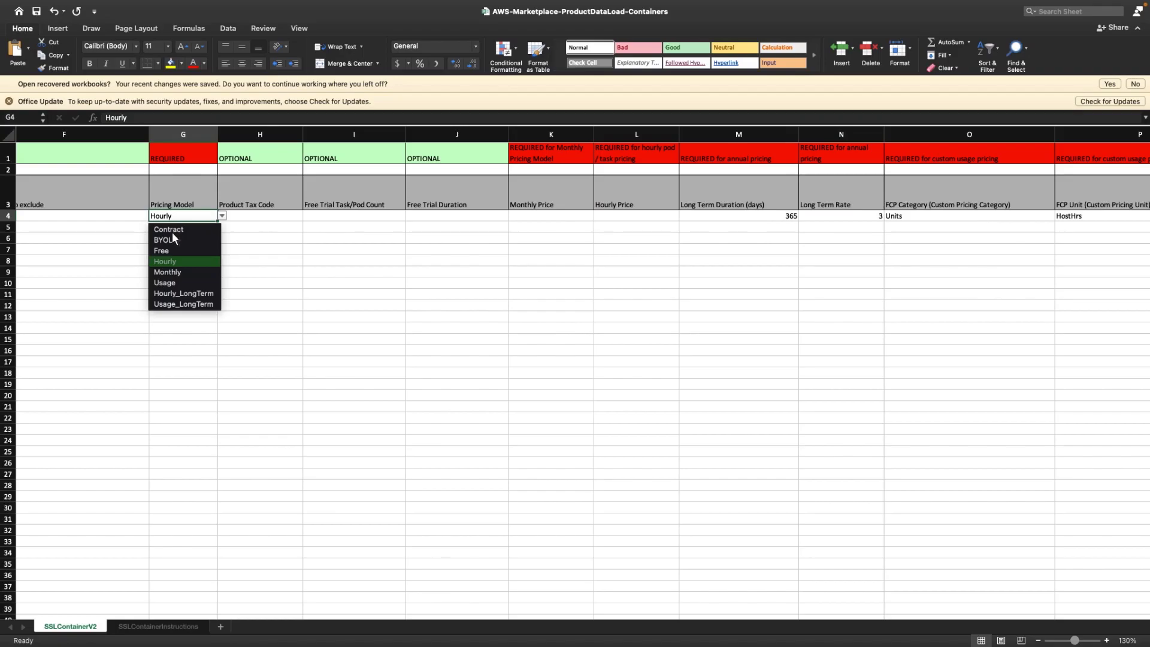
left_click(171, 284)
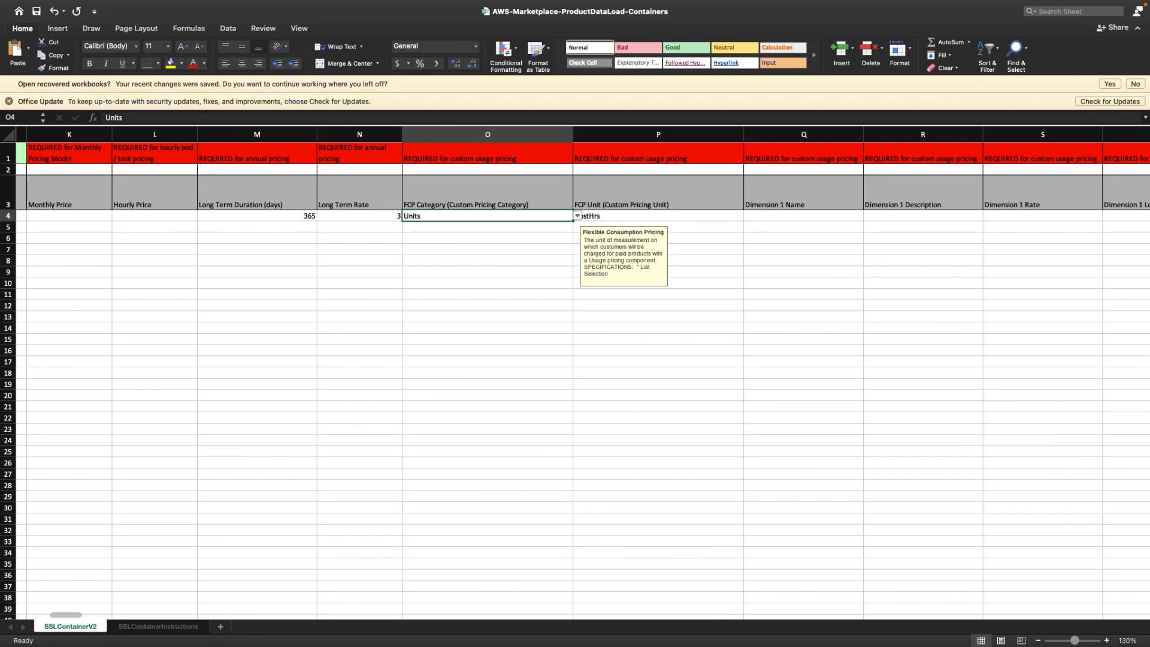
Set both the pricing category and pricing unit to Units
left_click(577, 216)
left_click(577, 217)
left_click(597, 223)
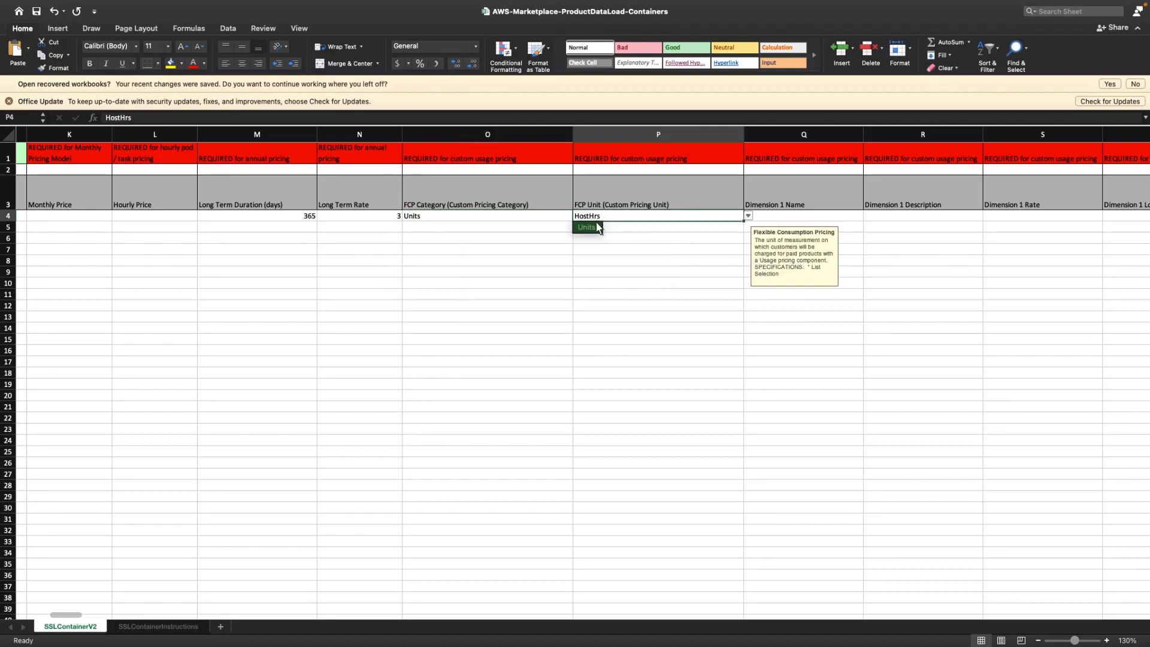
key("Return")
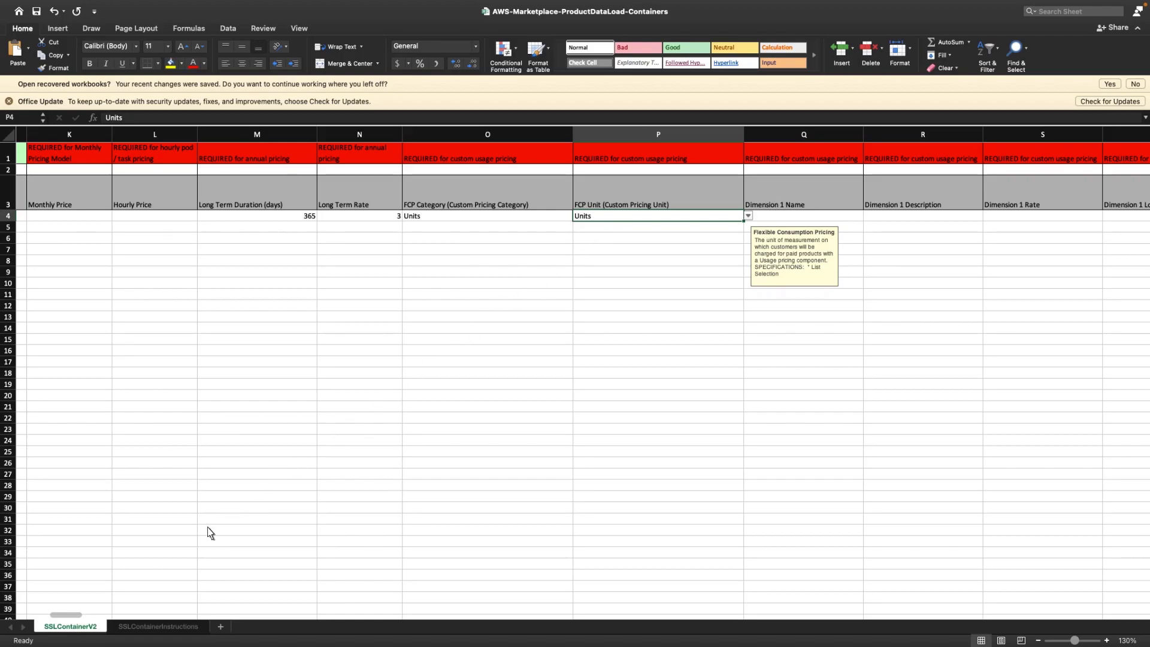
key("Tab")
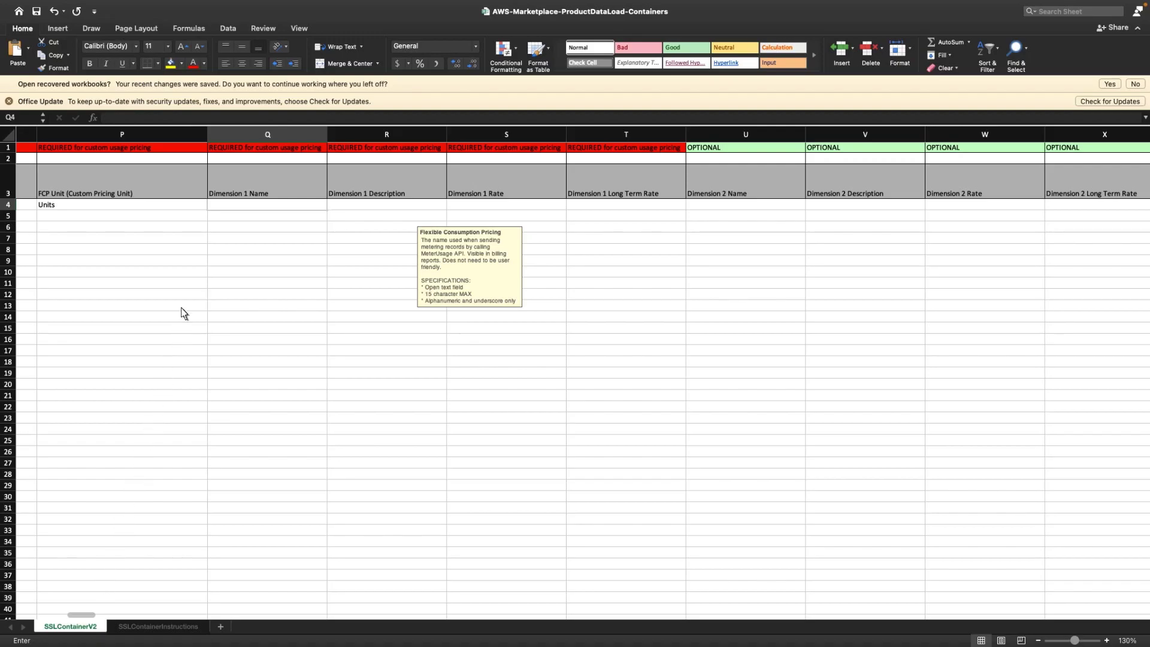
Define dimension Admin_User, 'Admin User Dimension', at rate 20
left_click(213, 206)
type("Admin_User")
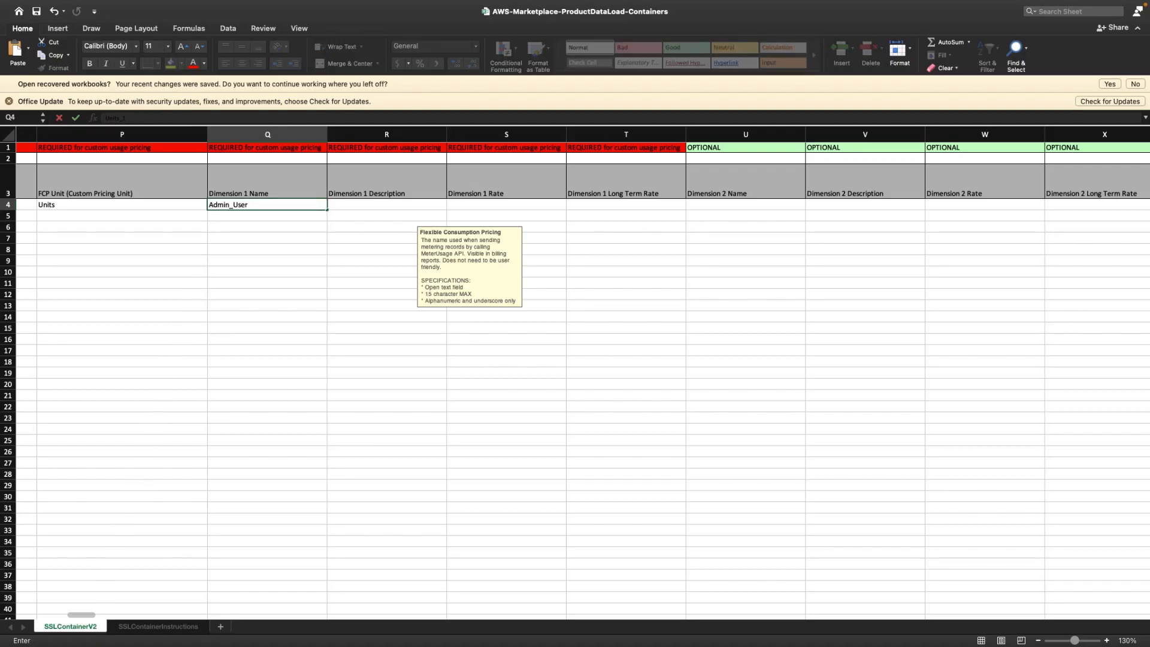
left_click(333, 206)
type("Admin User Dimension")
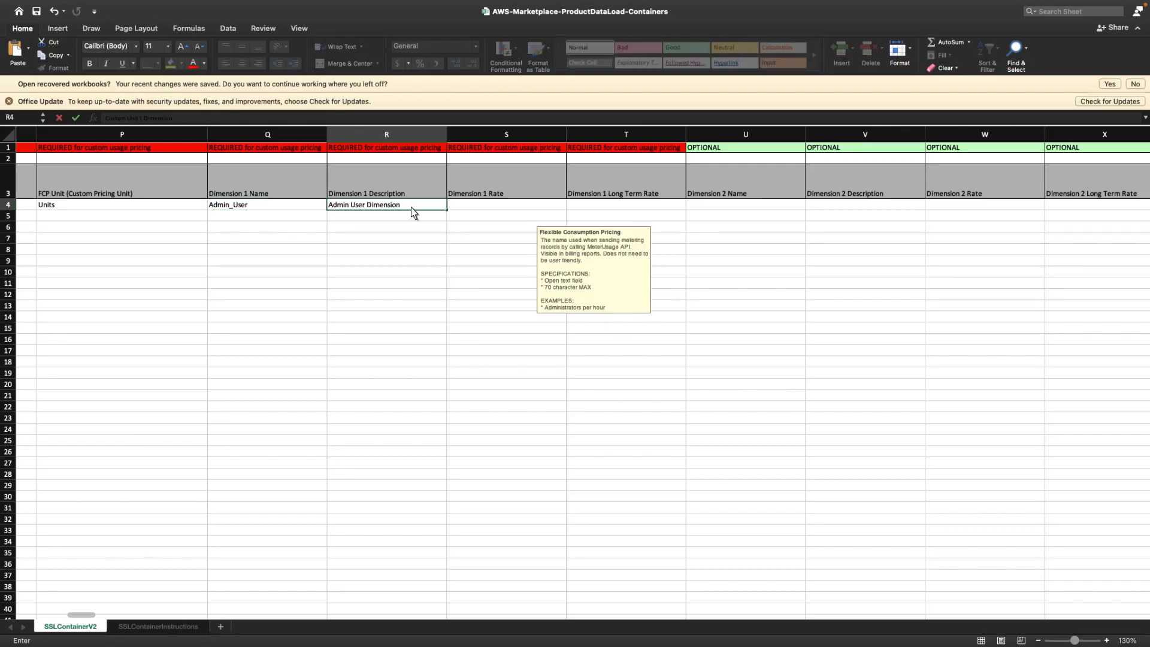
left_click(452, 208)
type("20")
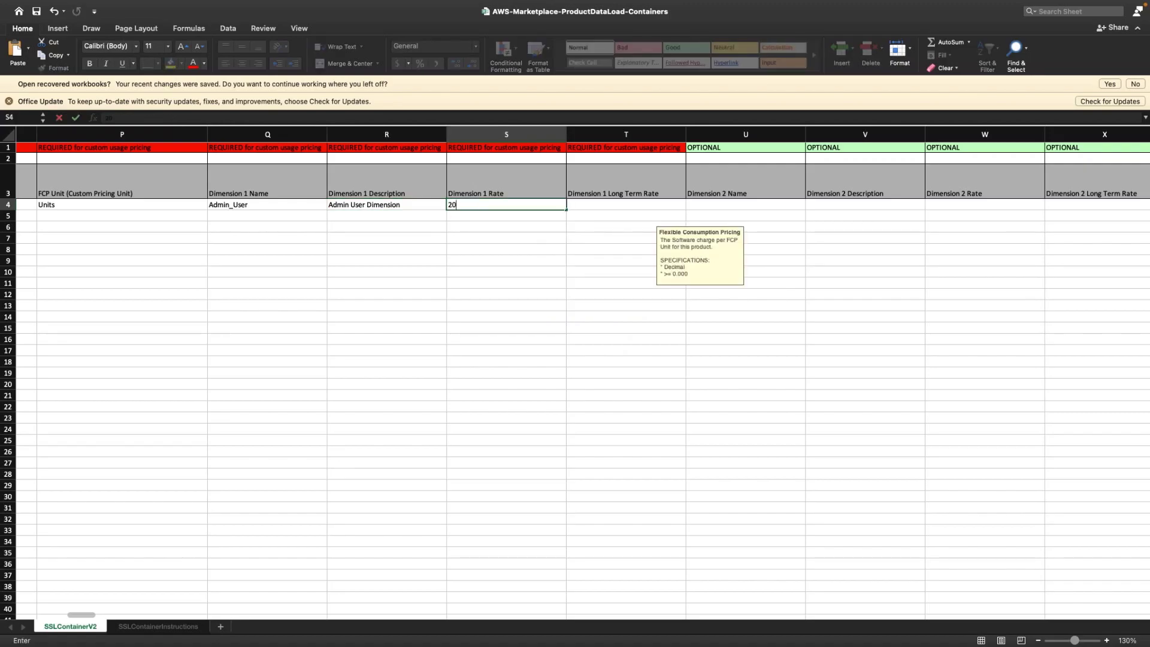
Define dimension SM_User, 'Software Manager User Dimension', at rate 10
left_click(745, 204)
type("SM_User")
key("Tab")
type("Software Manager User Dimension")
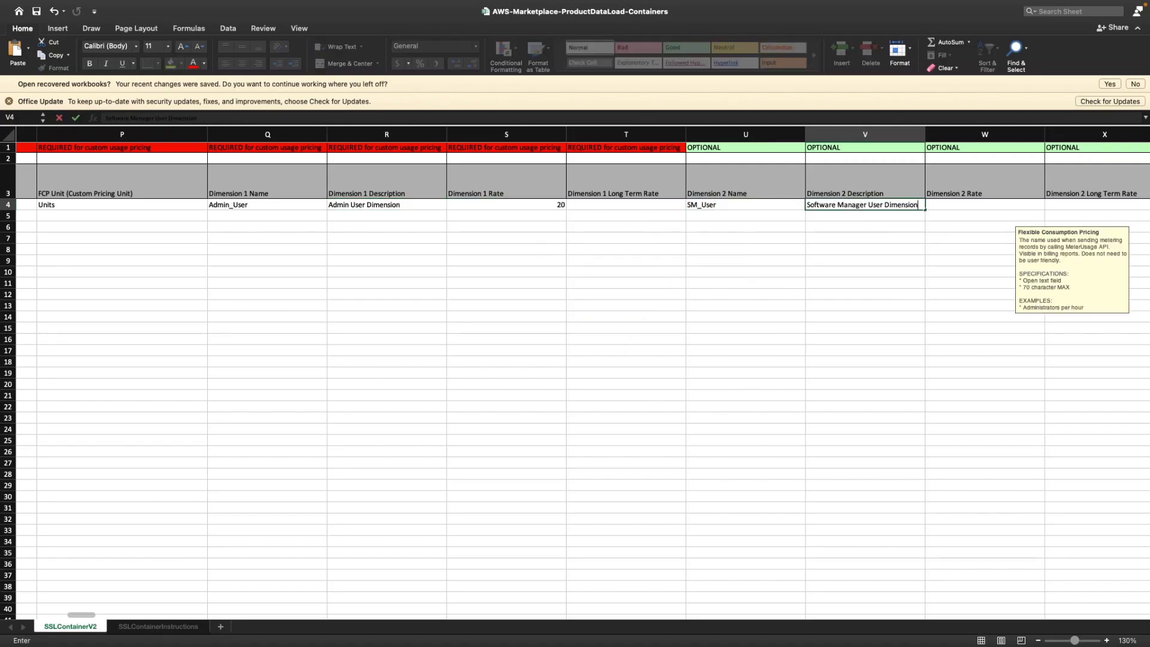
key("Tab")
type("10")
key("Tab")
key("Tab")
Define dimension End_User, 'End User Dimension', at rate 5
type("End_User")
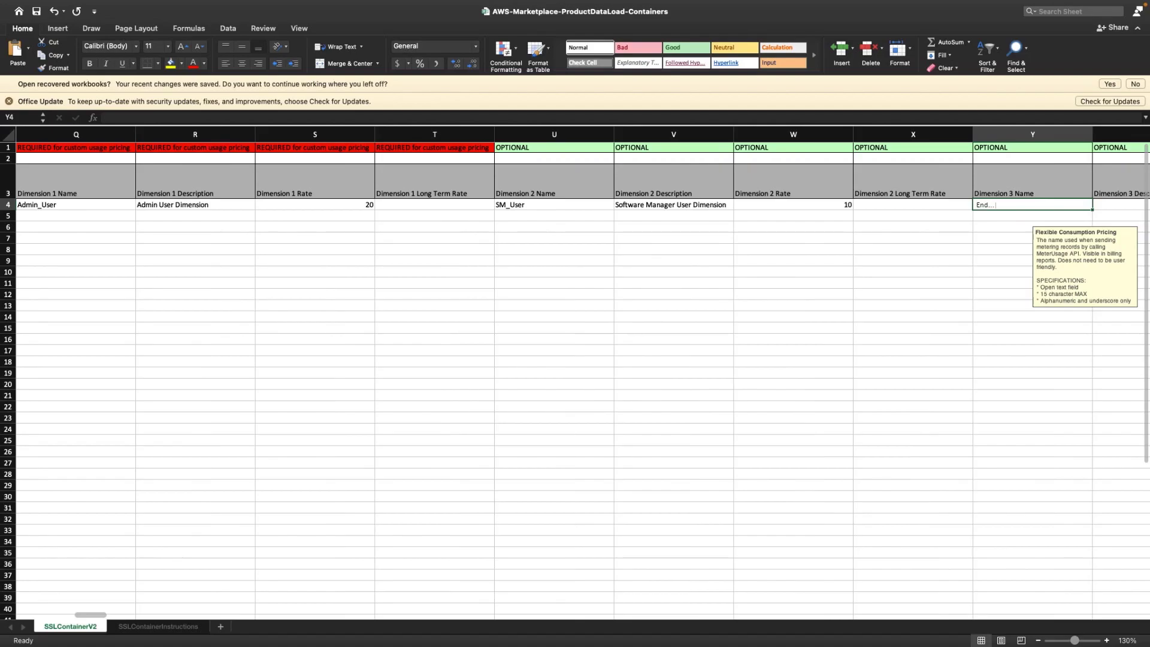
key("Tab")
type("End User Dimension")
key("Tab")
type("5")
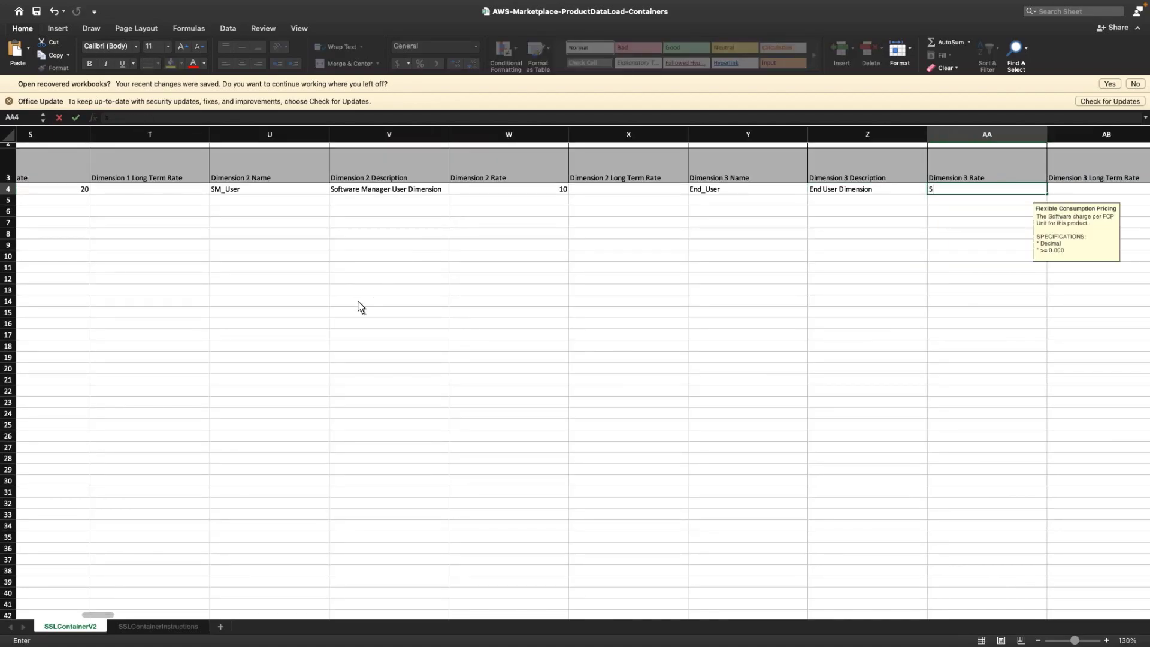
key("Tab")
key("Tab")
scroll(575, 371, "left", 15)
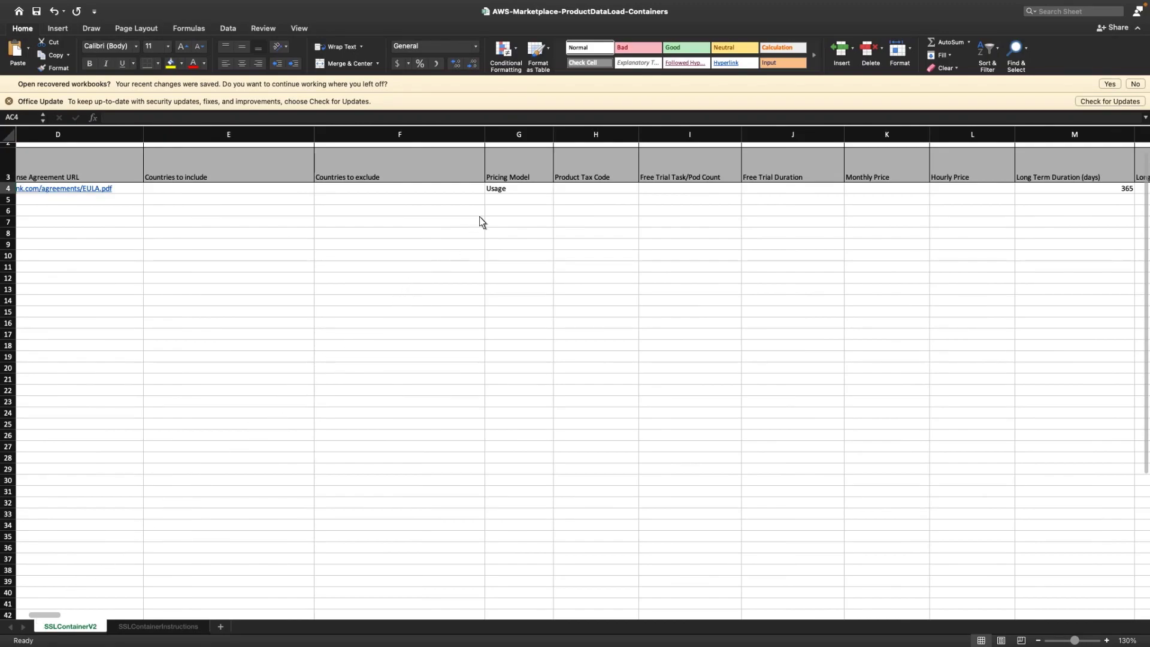
Change the G4 pricing model to Contract
left_click(508, 189)
key("alt+Down")
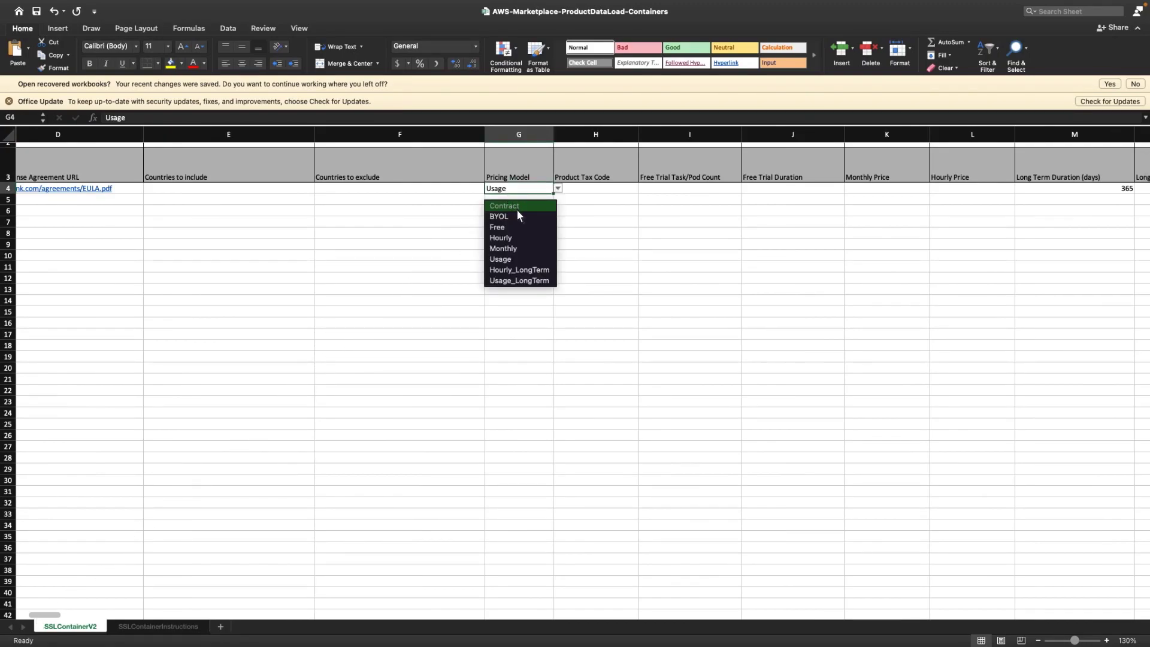
left_click(516, 207)
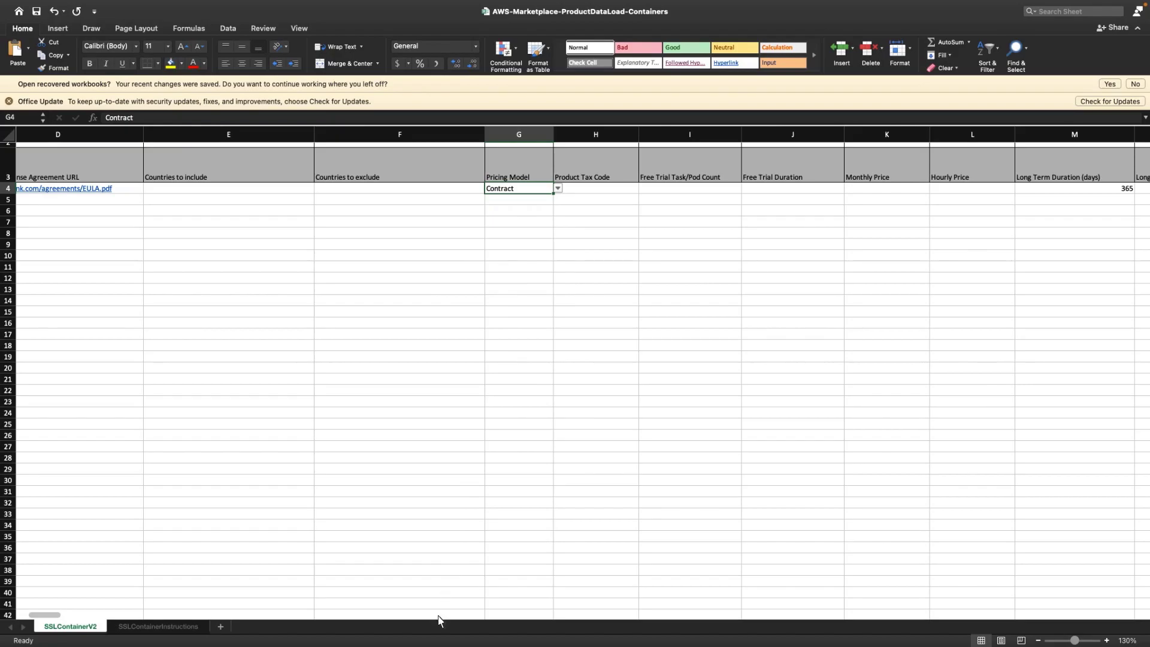
scroll(437, 617, "right", 20)
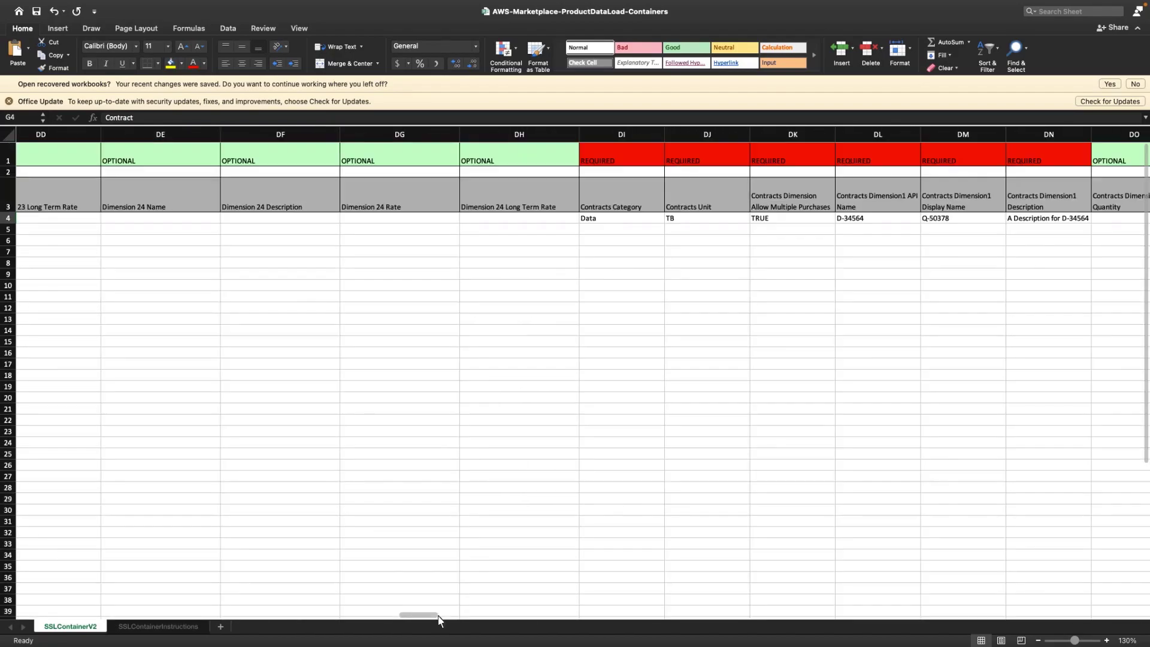
Set both the Contracts Category (DI4) and Contracts Unit (DJ4) to Units
left_click(598, 226)
scroll(598, 225, "right", 5)
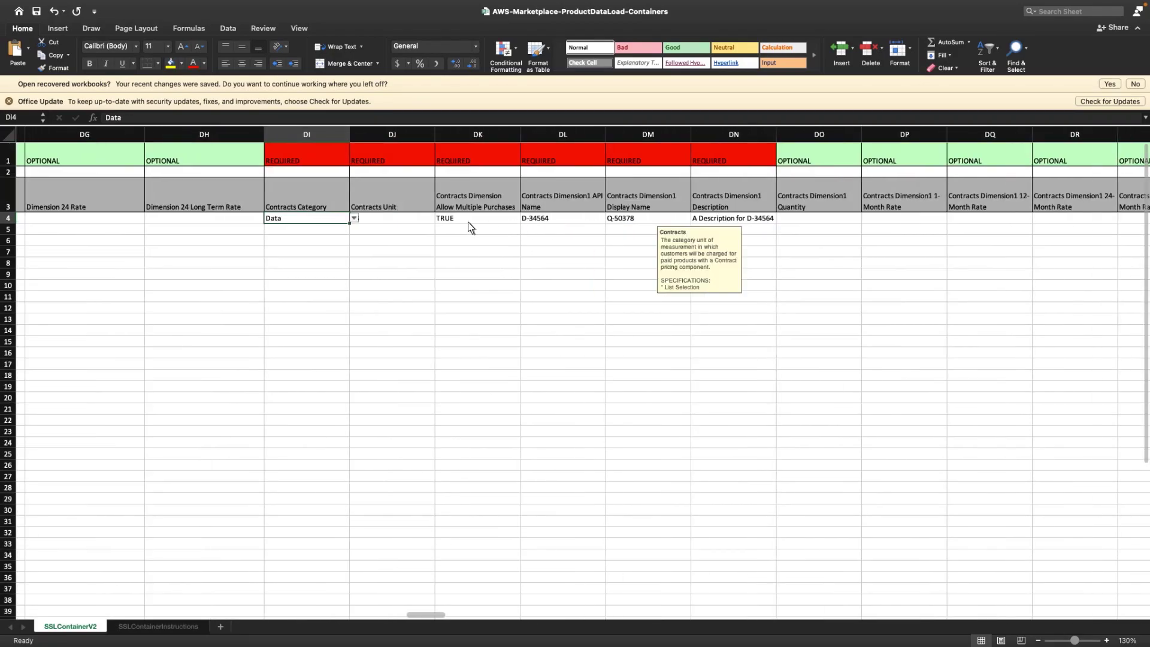
left_click(354, 218)
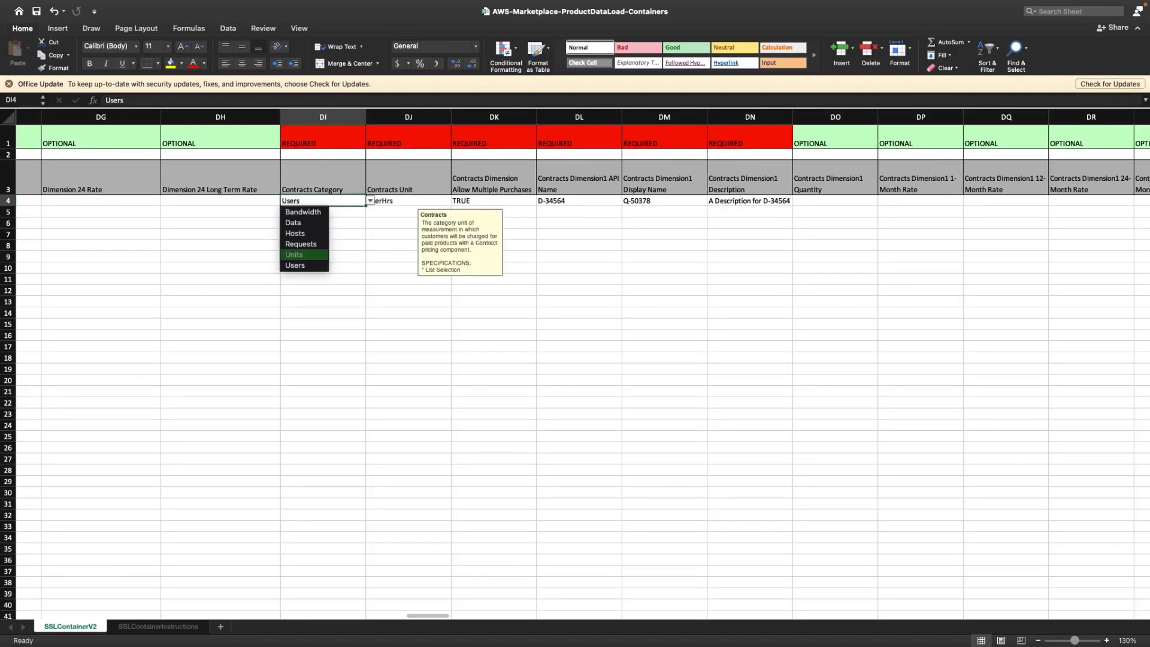
left_click(301, 255)
left_click(390, 204)
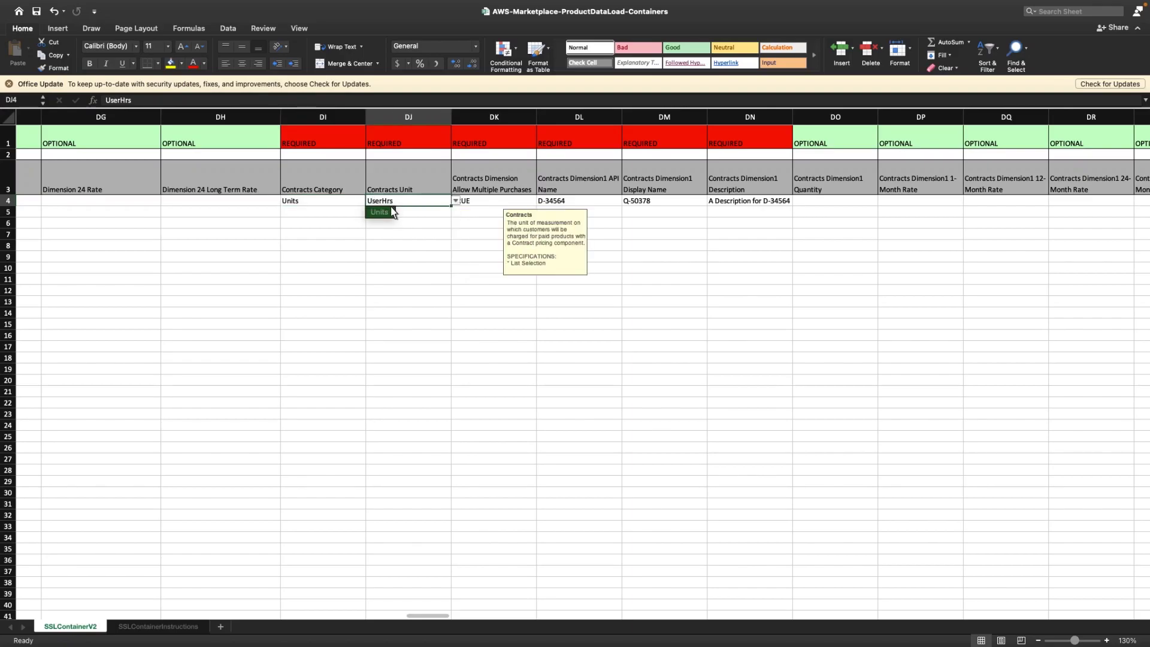
left_click(381, 213)
left_click(465, 203)
scroll(466, 203, "right", 2)
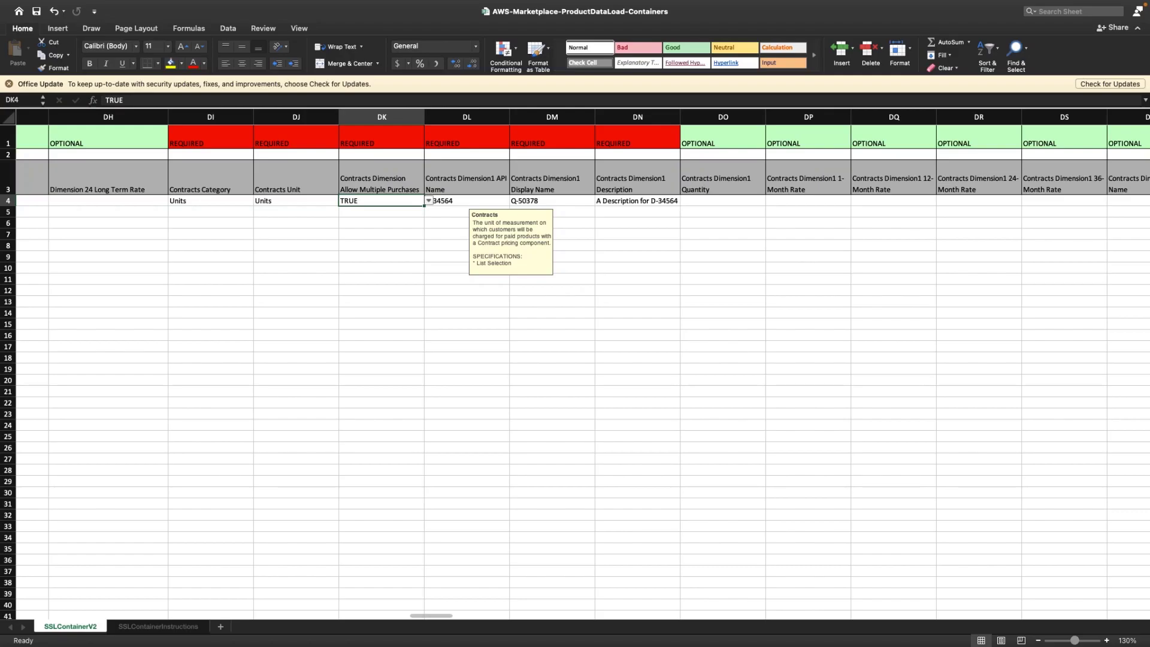
left_click(428, 201)
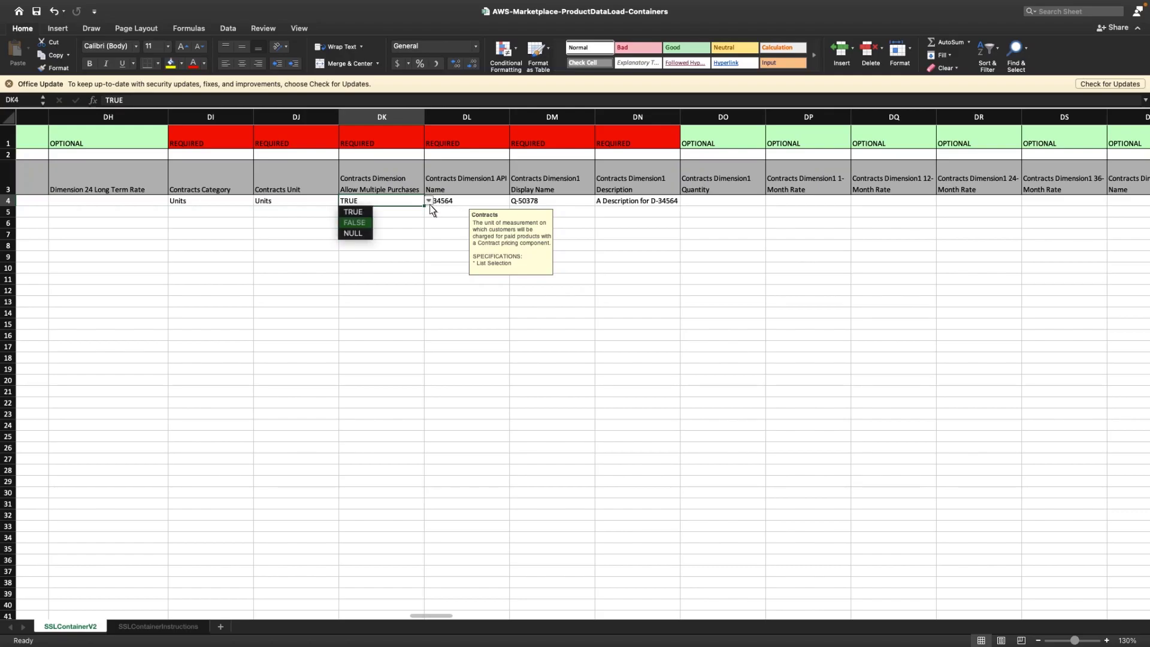
Choose FALSE for Allow Multiple Purchases in DK4 and move to the Dimension1 Quantity column
left_click(354, 223)
key("Tab")
key("Tab")
key("Tab")
key("Tab")
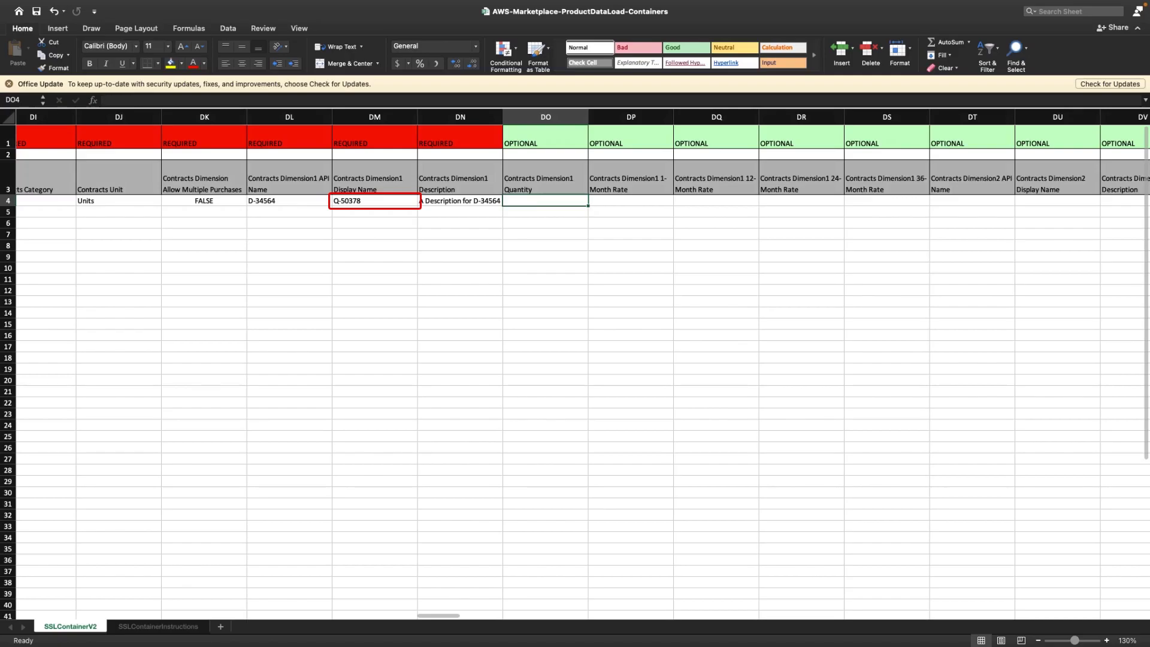
scroll(582, 364, "right", 2)
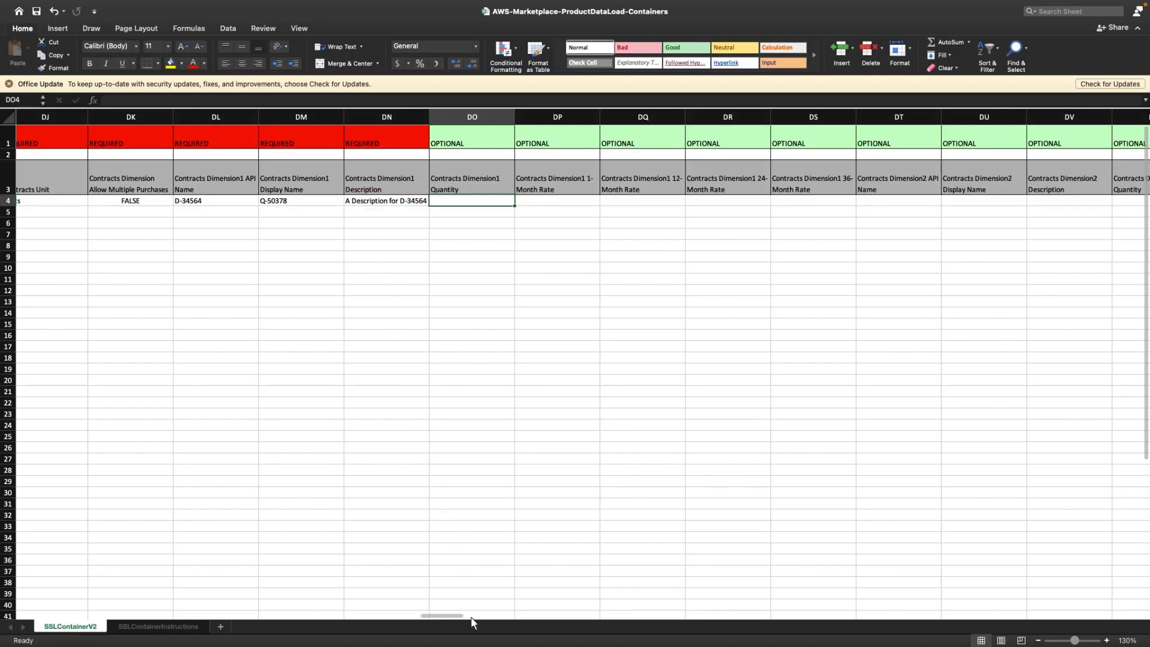
Enter Dimension1 contract rates of 4, 2, 2 and 1 for 1, 12, 24 and 36 months
scroll(471, 623, "right", 4)
key("Right")
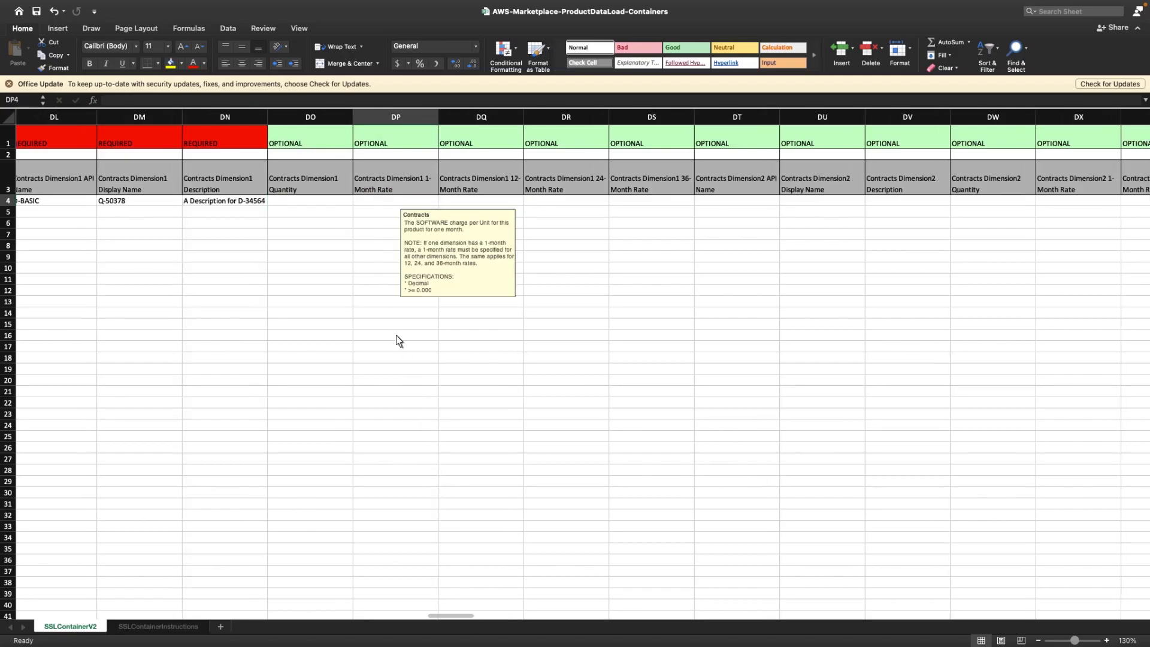
type("4")
key("Tab")
type("2")
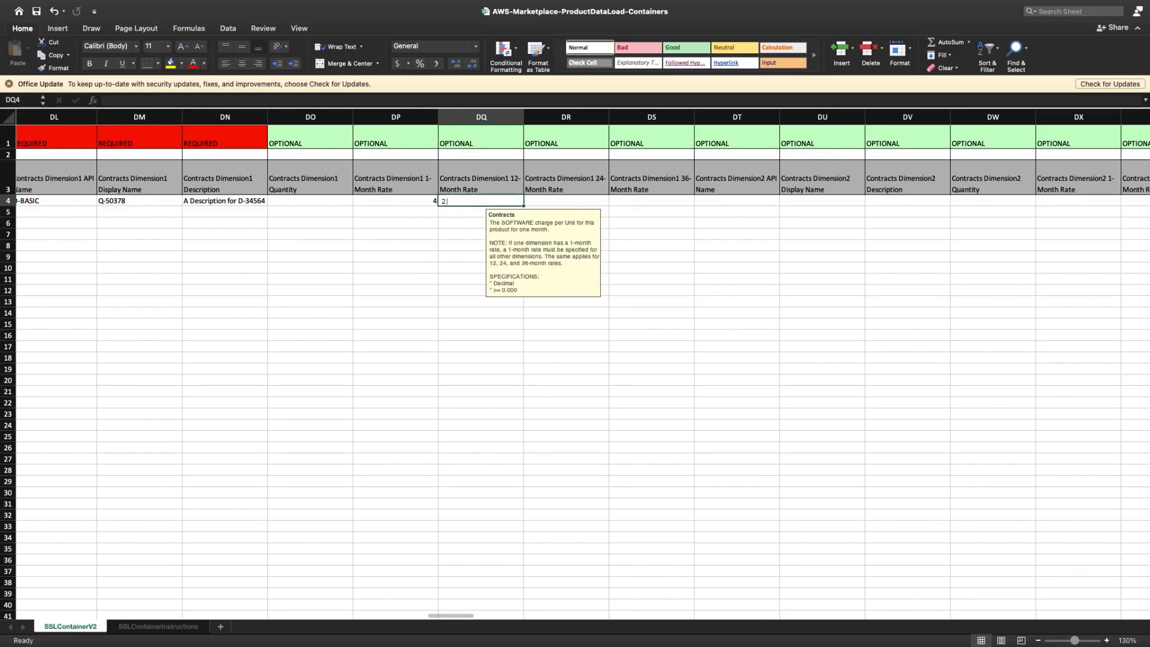
key("Tab")
type("2")
key("Tab")
type("1")
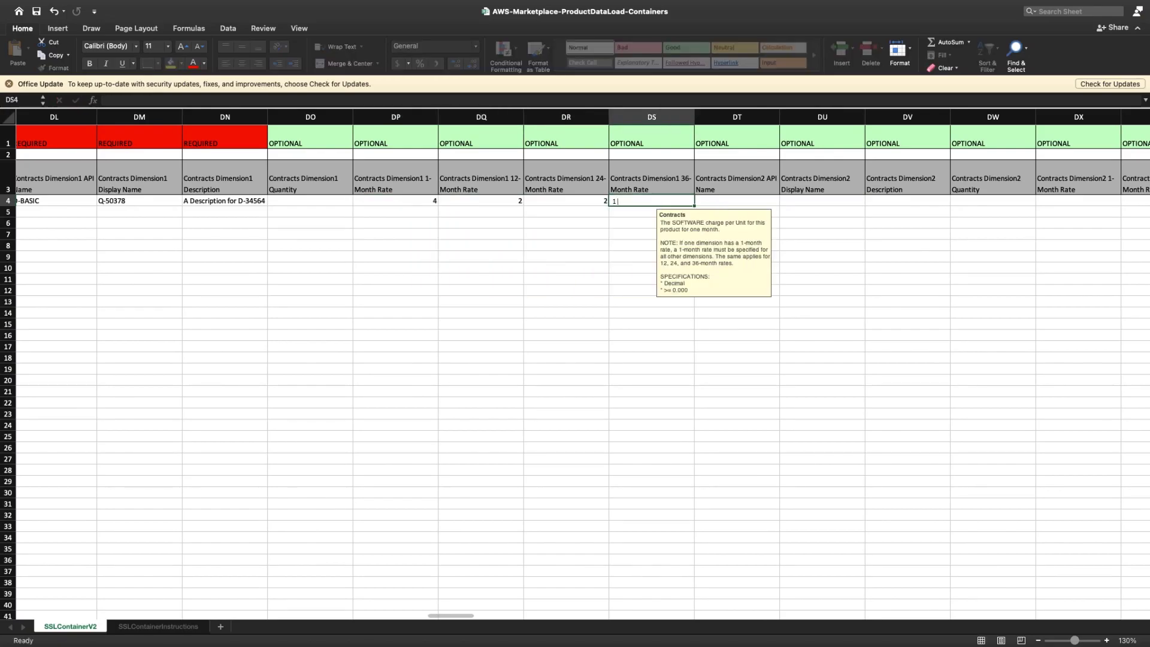
key("Tab")
Name Dimension2 'Enhanced_Tier' (display 'Enhanced Tier', more-discounts description) and set Dimension1 quantity to 1
type("Enhanced_Tier")
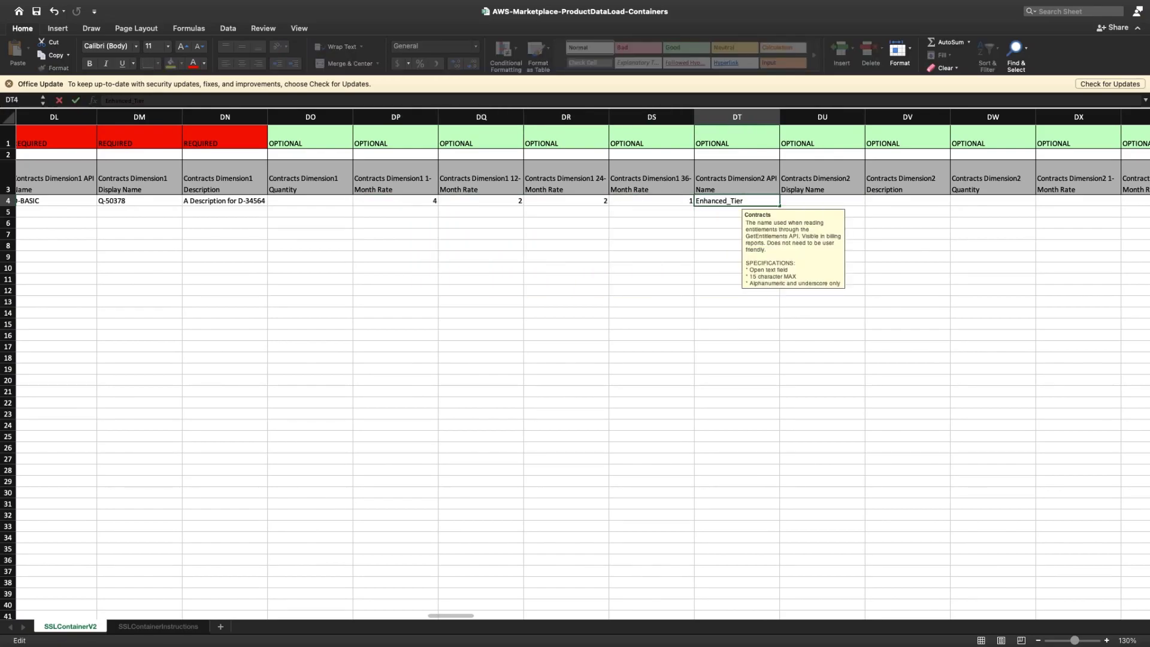
key("Tab")
type("Enhanced Tier")
key("Tab")
type("Enhanced...")
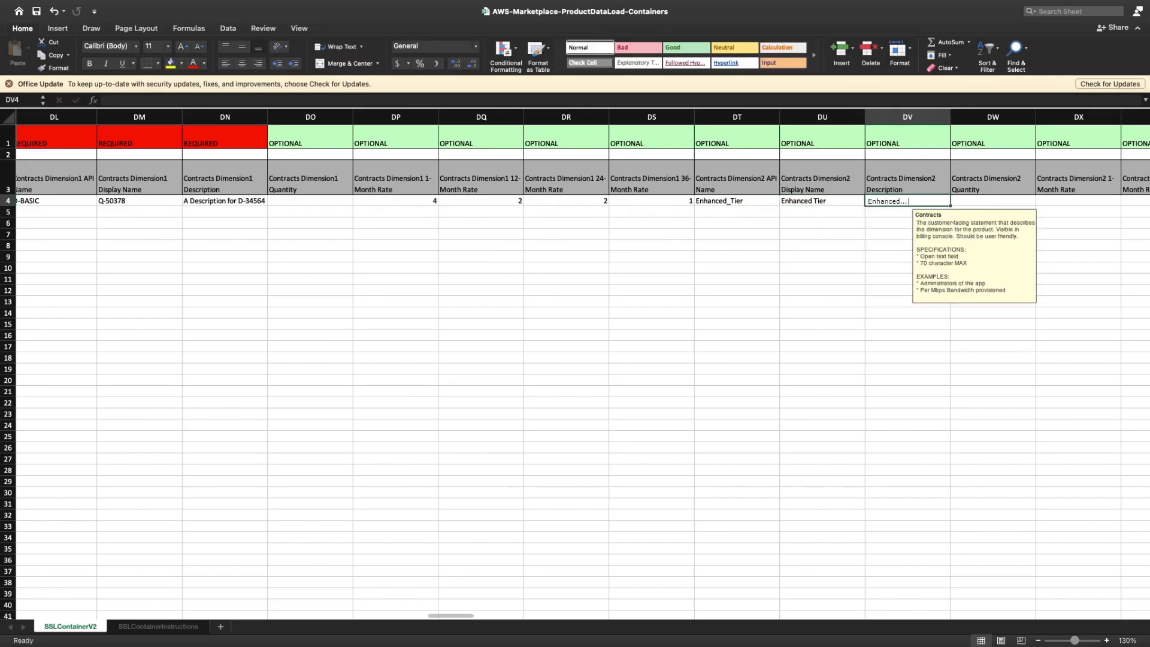
key("BackSpace")
key("BackSpace")
key("BackSpace")
type(" Tier with More discounts")
key("Tab")
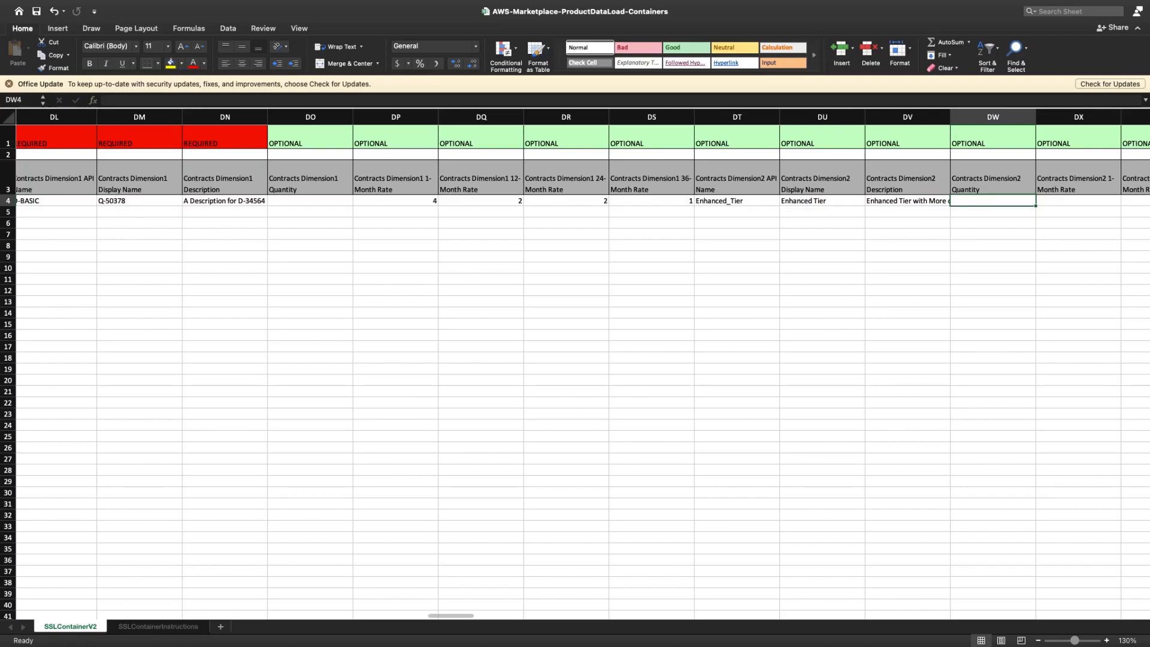
left_click(275, 203)
type("1")
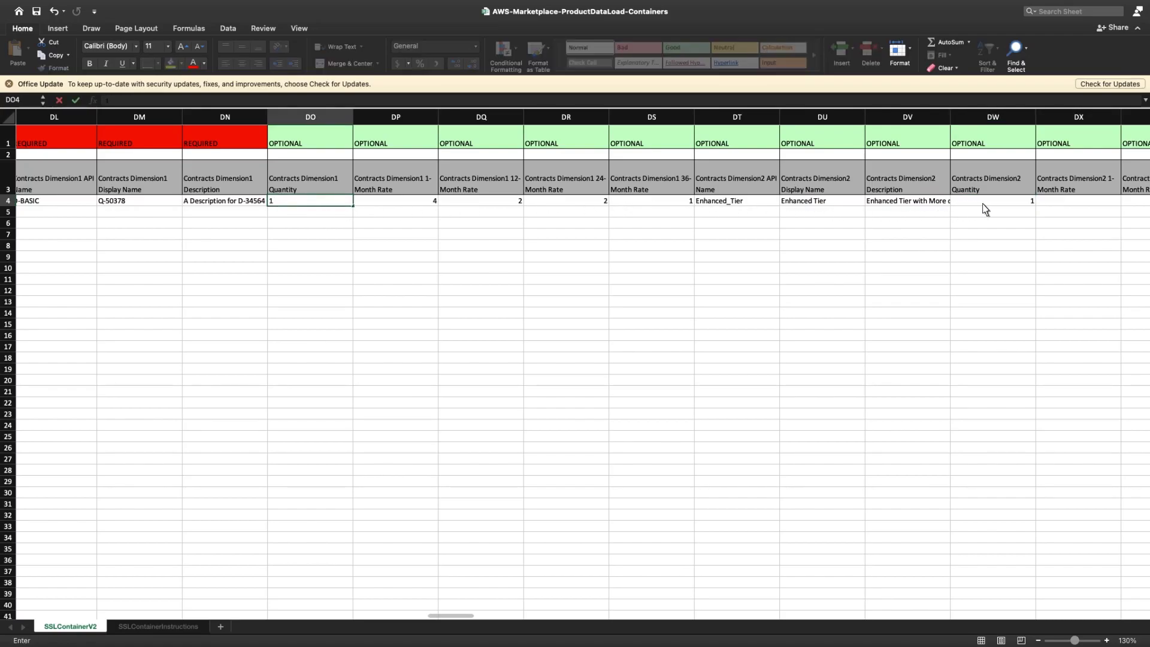
Give Dimension2 rates of 3, 2, 2 and 1, and set Allow Multiple Purchases to TRUE
left_click(1044, 205)
type("3")
key("Tab")
type("2")
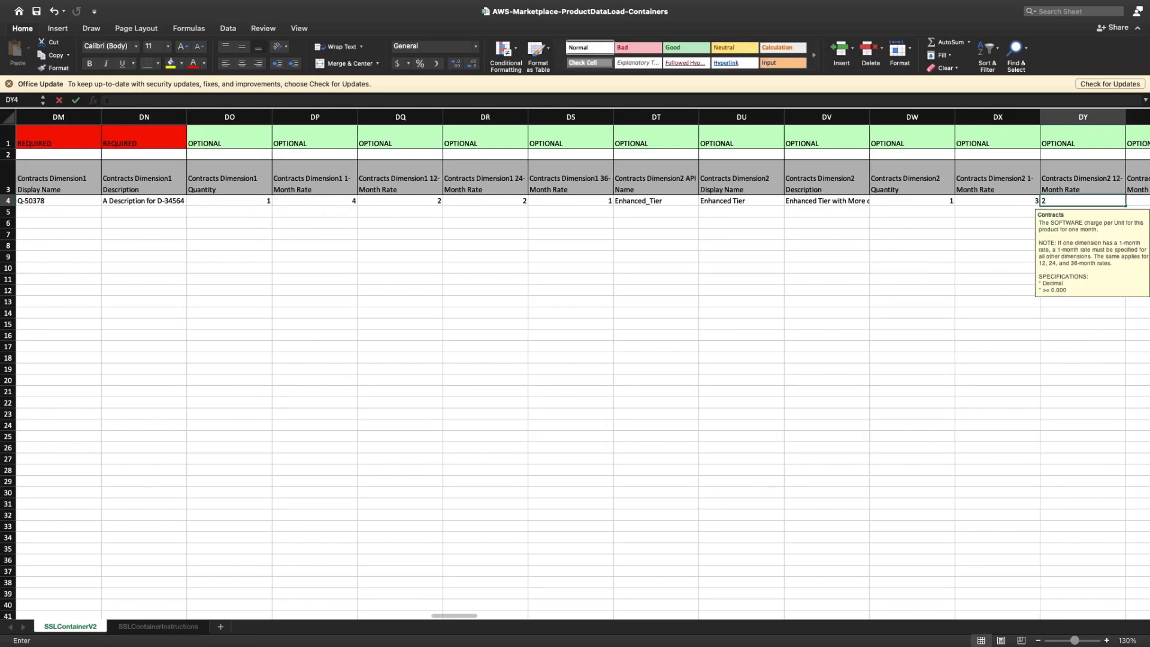
key("Tab")
type("2")
key("Tab")
type("1")
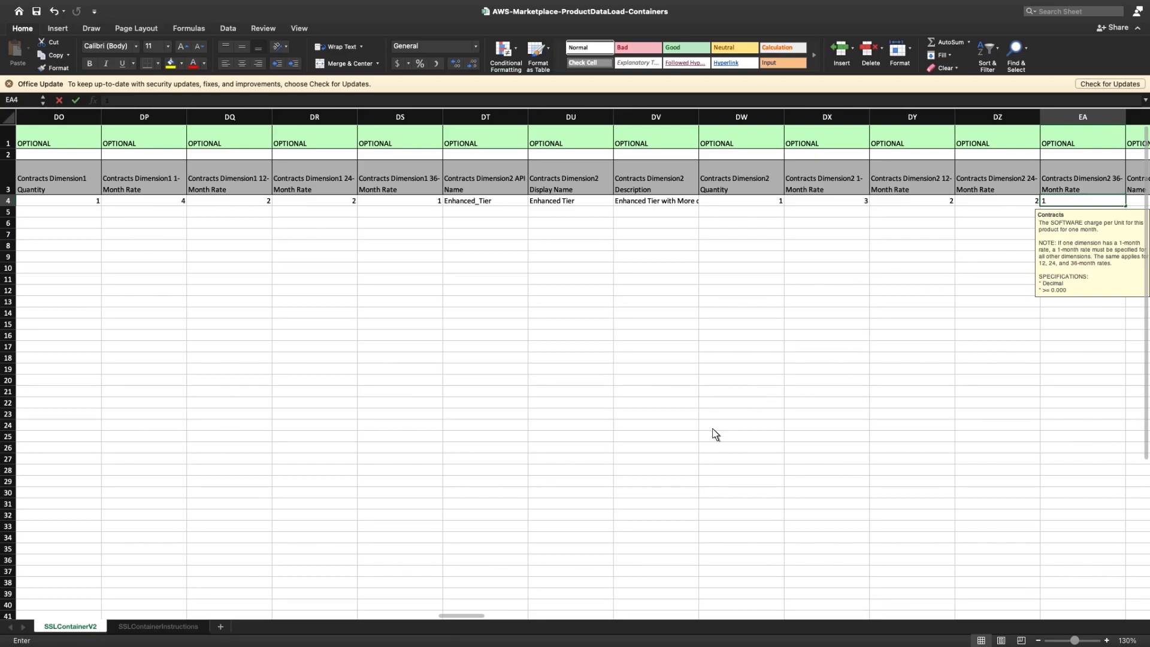
key("Return")
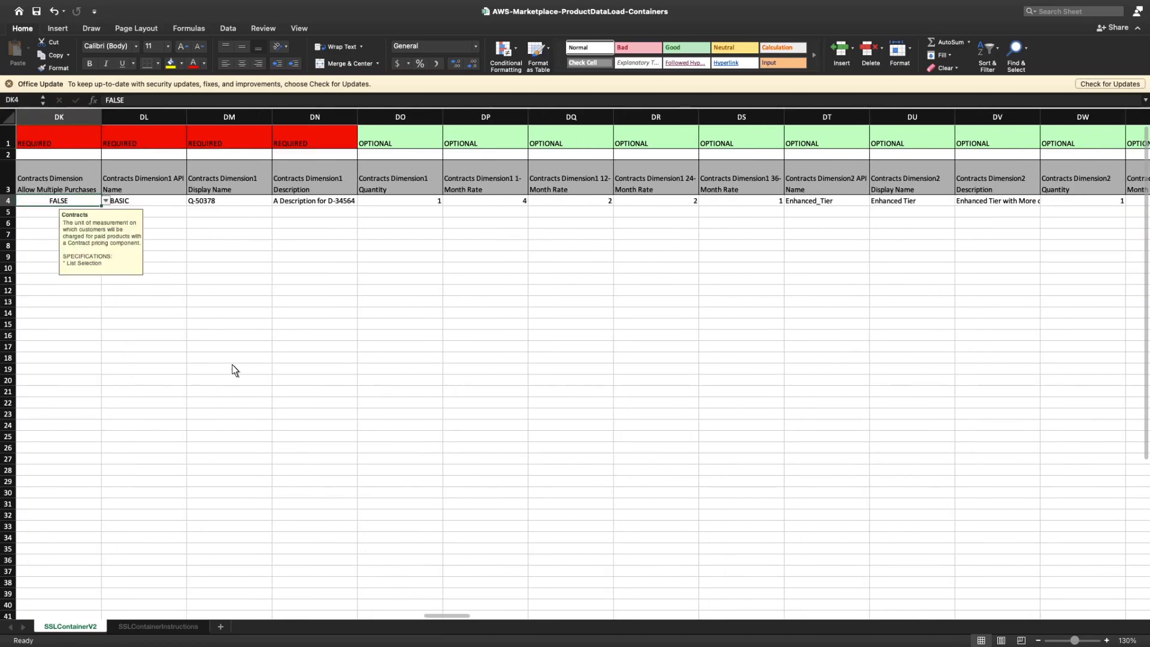
left_click(106, 201)
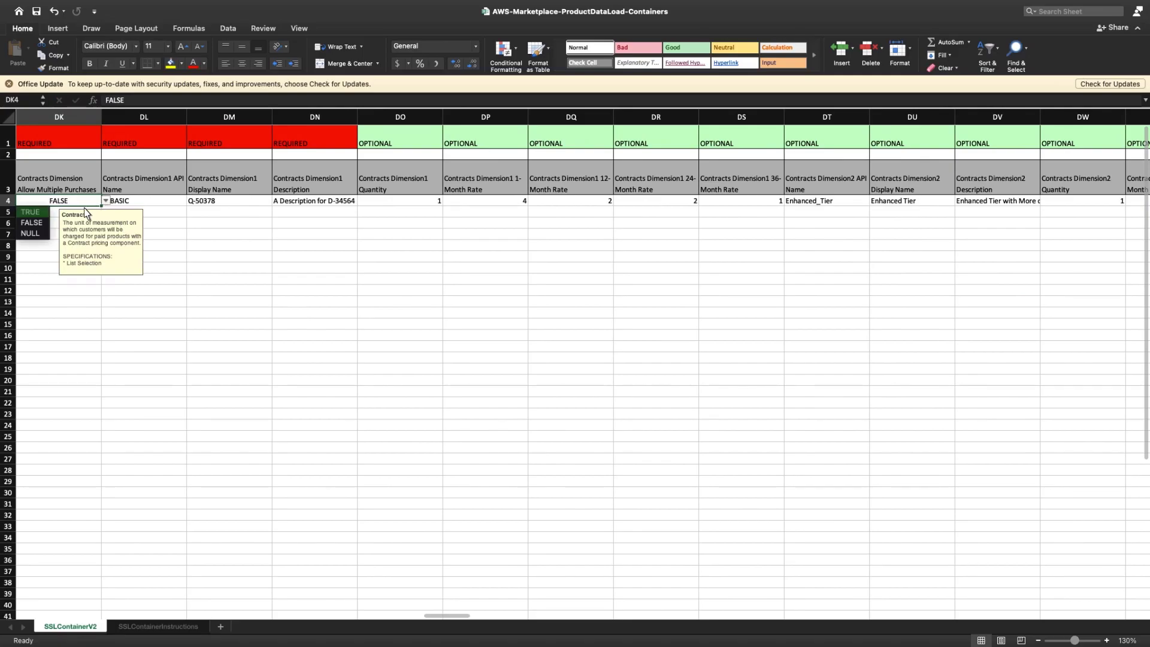
left_click(42, 217)
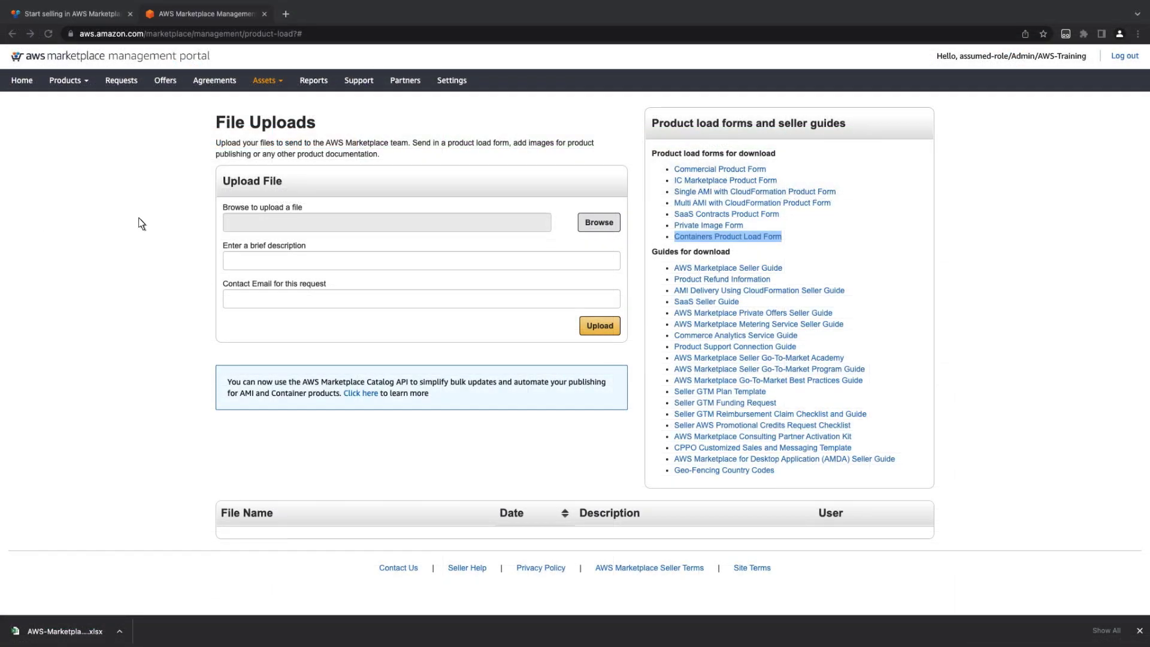
Attach AWS-Marketplace-ProductDataLoad-Containers.xlsx, describe it as 'PLF for a test container product', and enter the contact e-mail
left_click(597, 227)
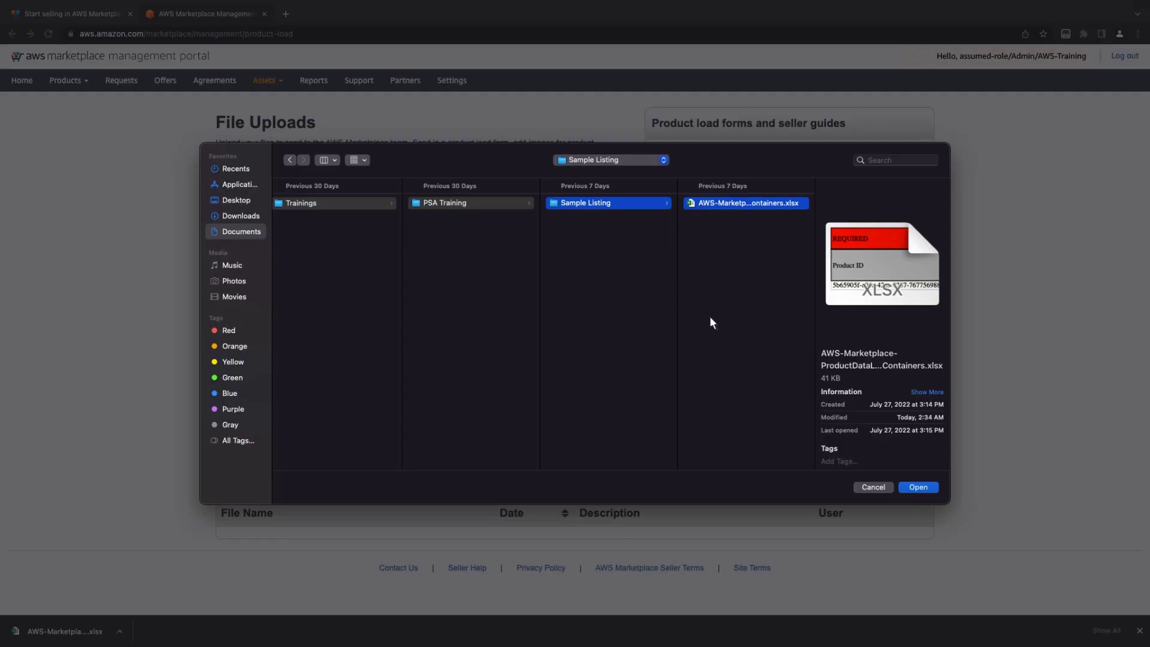
left_click(918, 487)
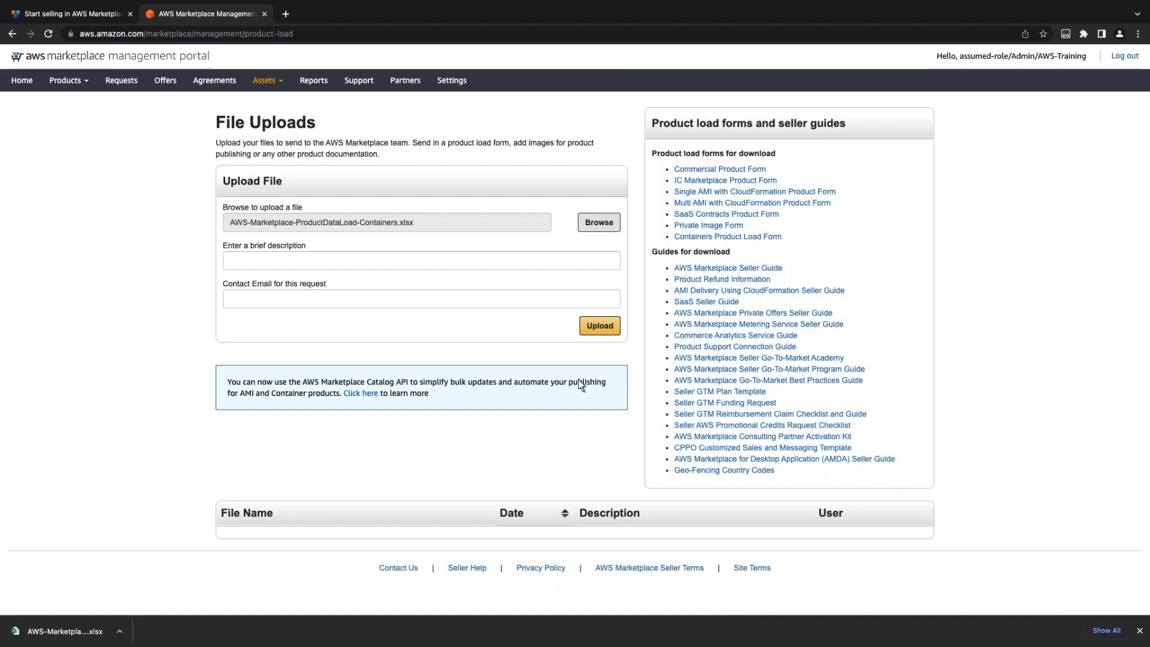
left_click(231, 266)
type("PLF for a test container product")
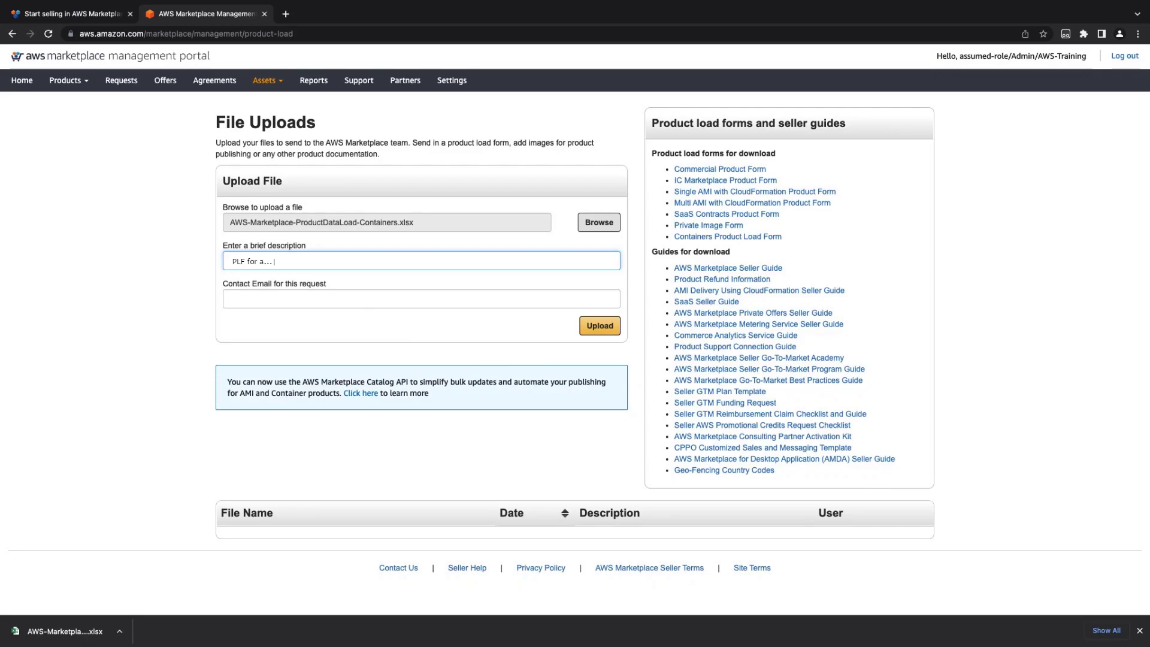
left_click(234, 296)
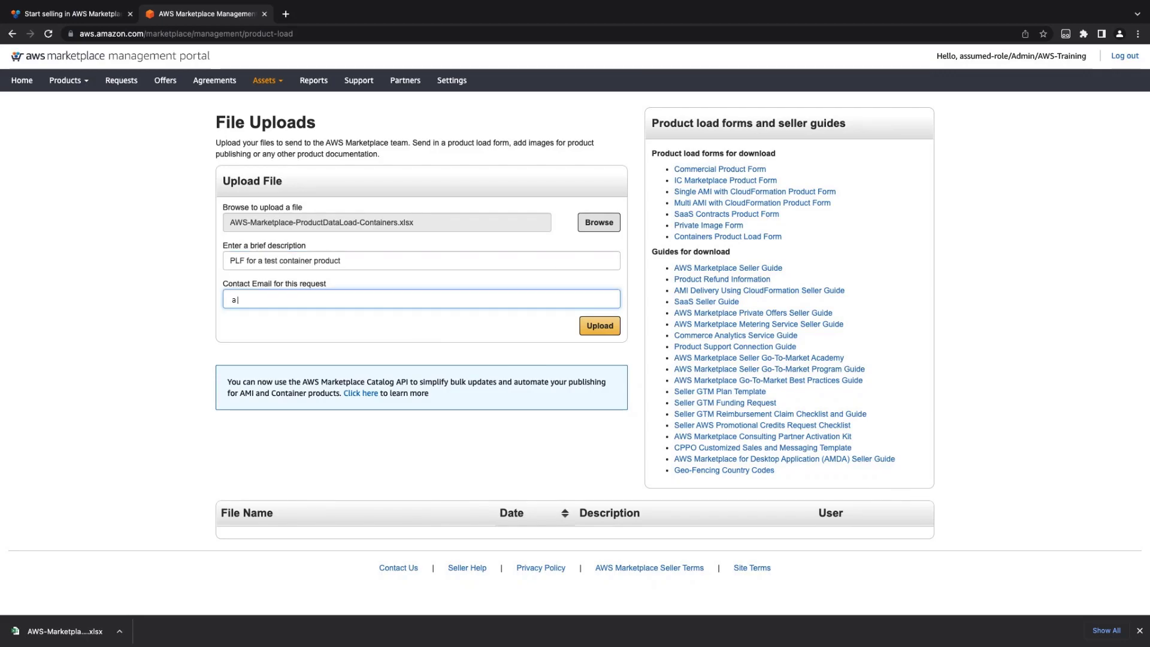
type("awstraining@example.com")
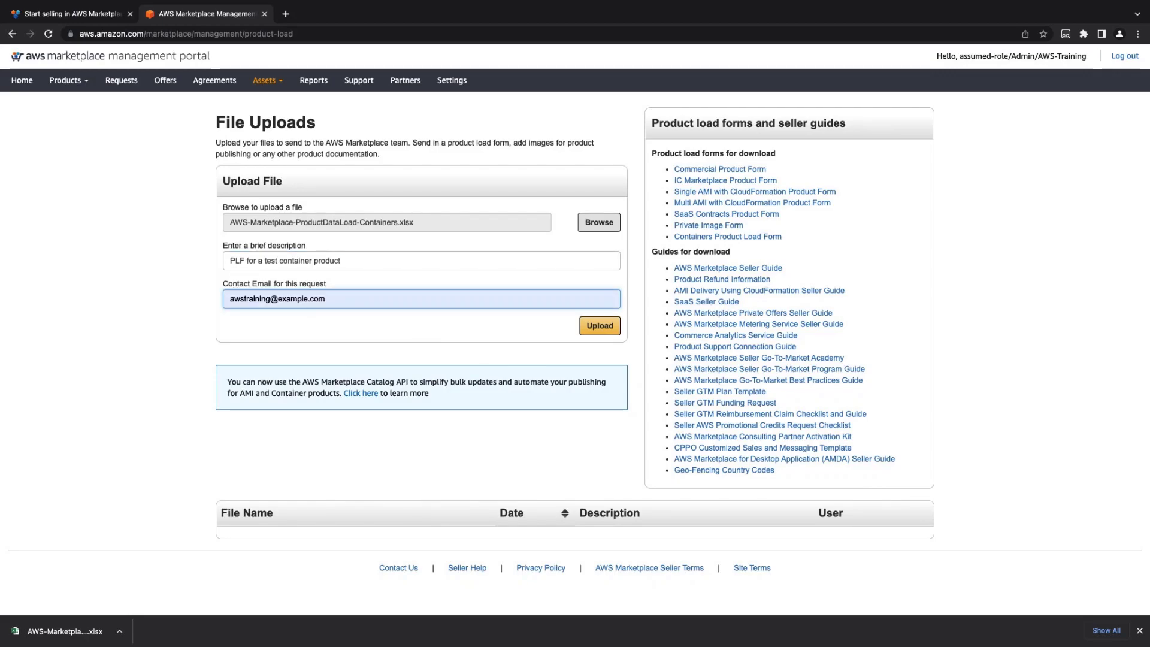